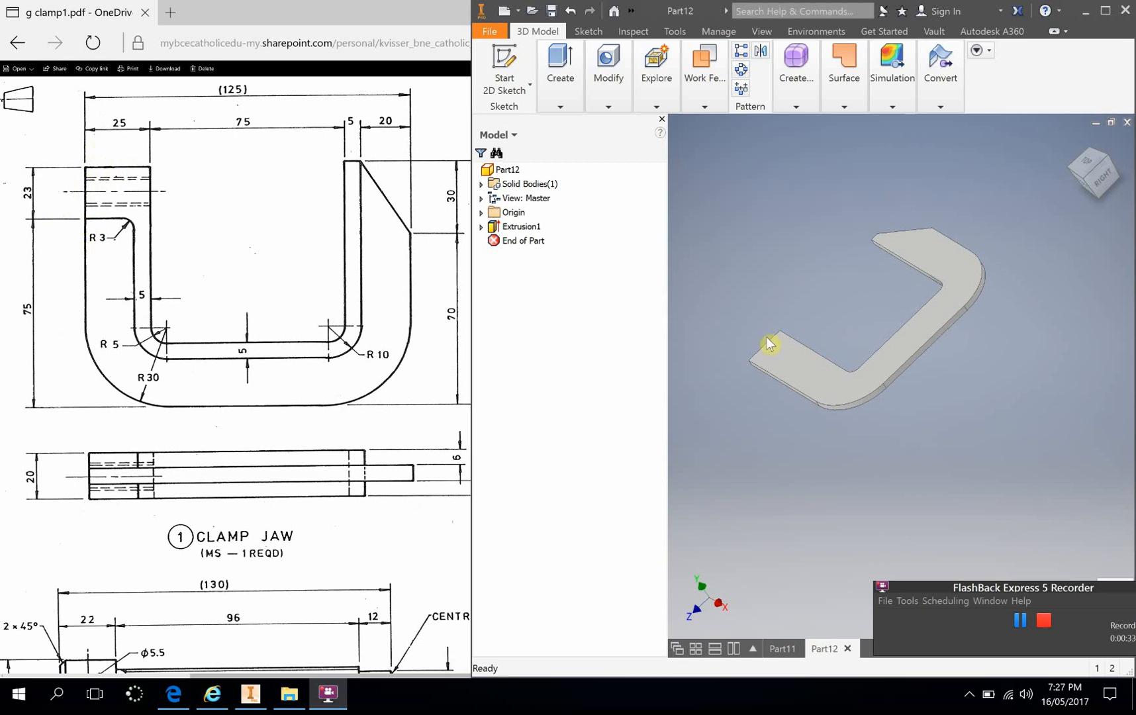
Start a 2D sketch on the flat upper face of the C-shaped clamp plate.
{"action": "left_click", "coordinate": [795, 380]}
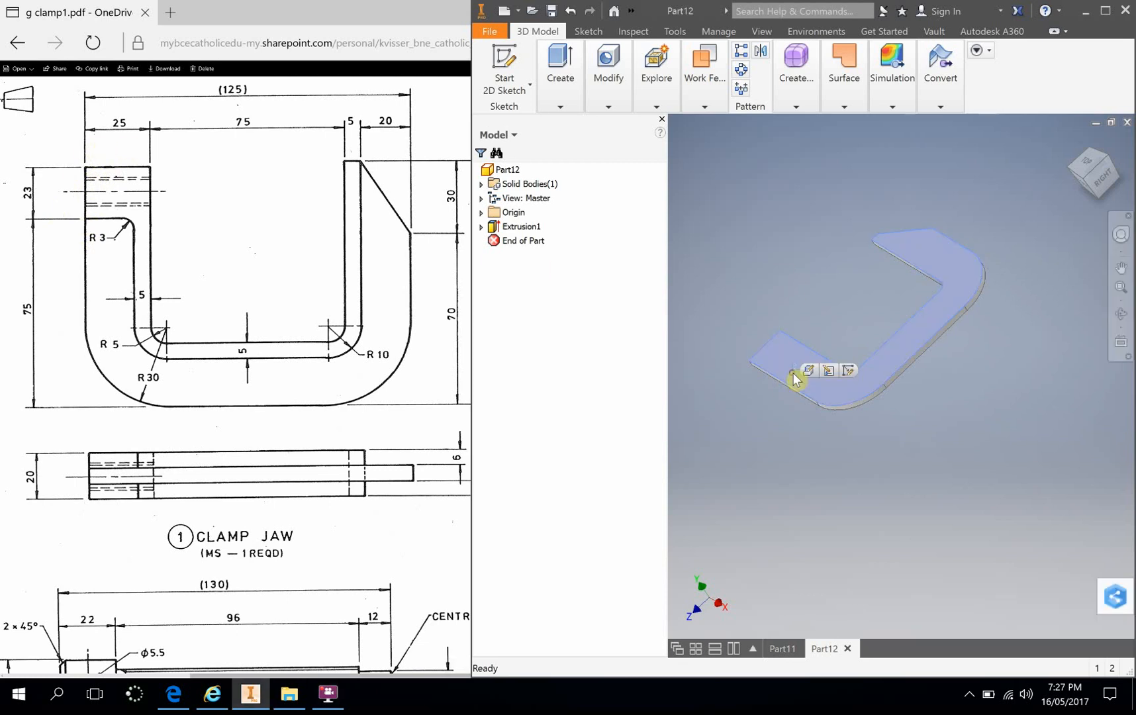
{"action": "left_click", "coordinate": [848, 370]}
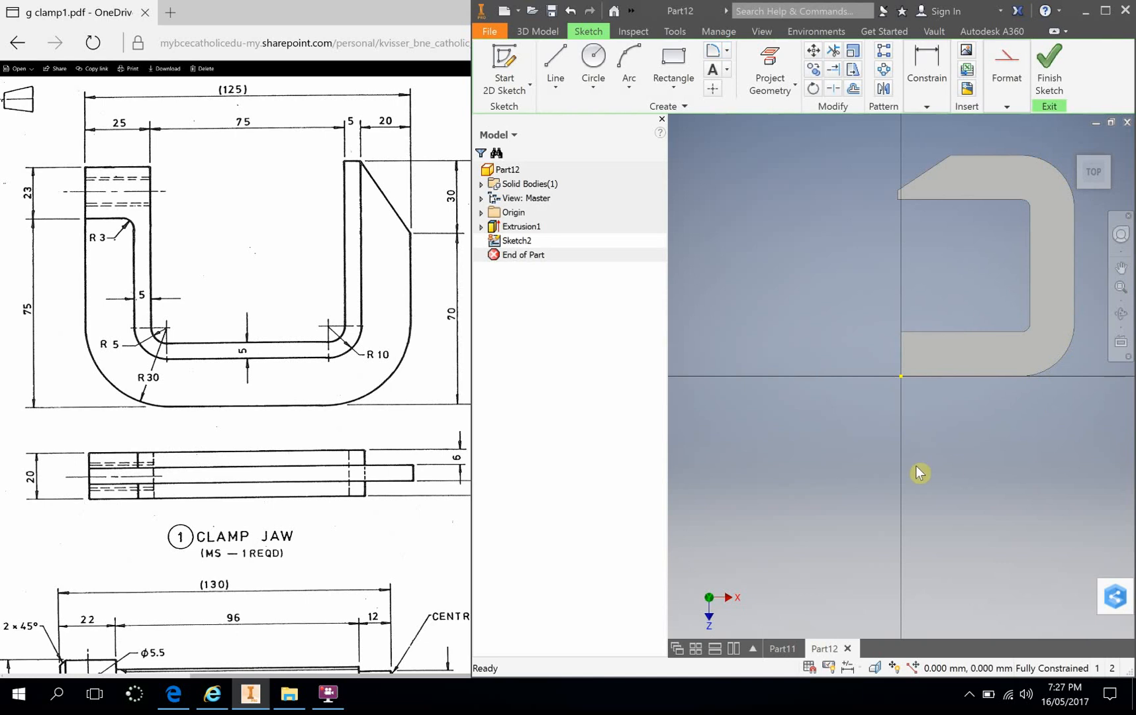
{"action": "middle_click_drag", "start_coordinate": [924, 239], "coordinate": [781, 268]}
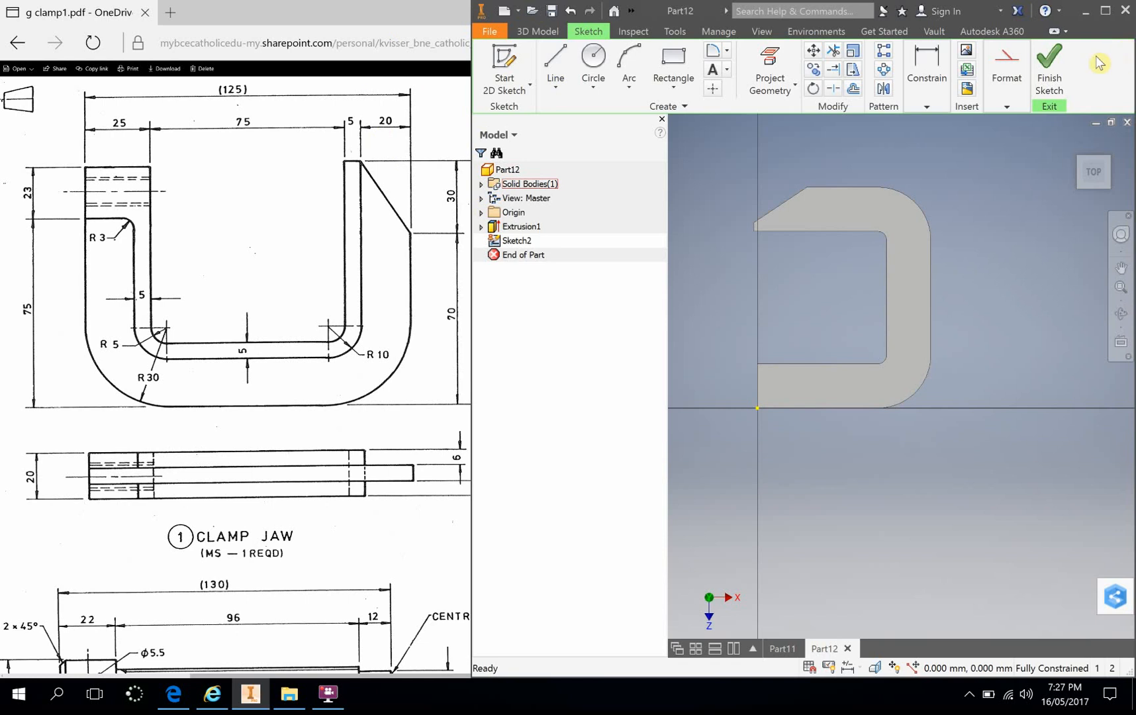
{"action": "left_click", "coordinate": [1106, 12]}
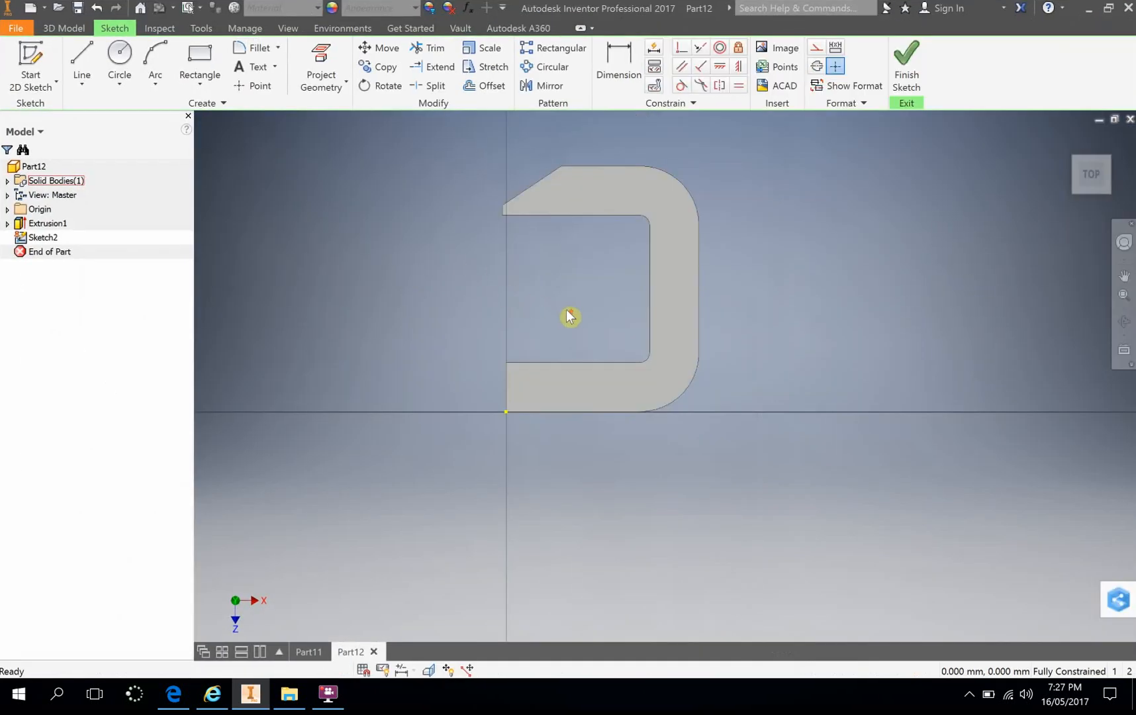
{"action": "scroll", "coordinate": [572, 316], "scroll_direction": "down", "scroll_amount": 5}
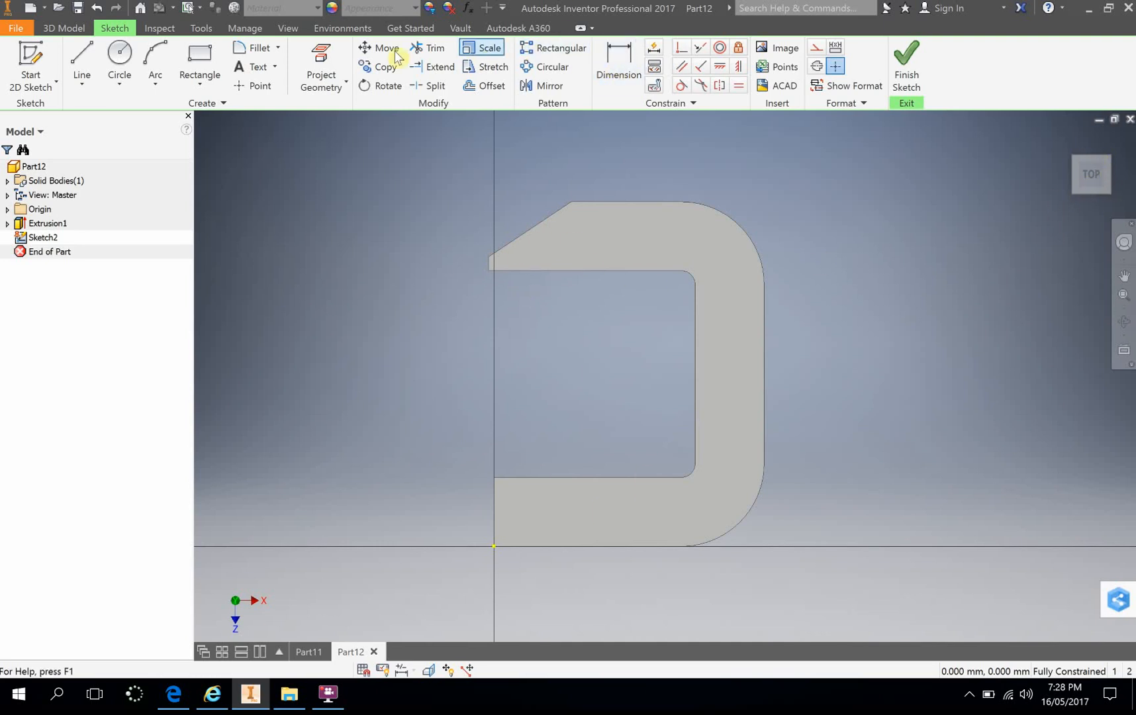
Project the plate's inner straight edges and both inner corner arcs into the sketch.
{"action": "left_click", "coordinate": [320, 47]}
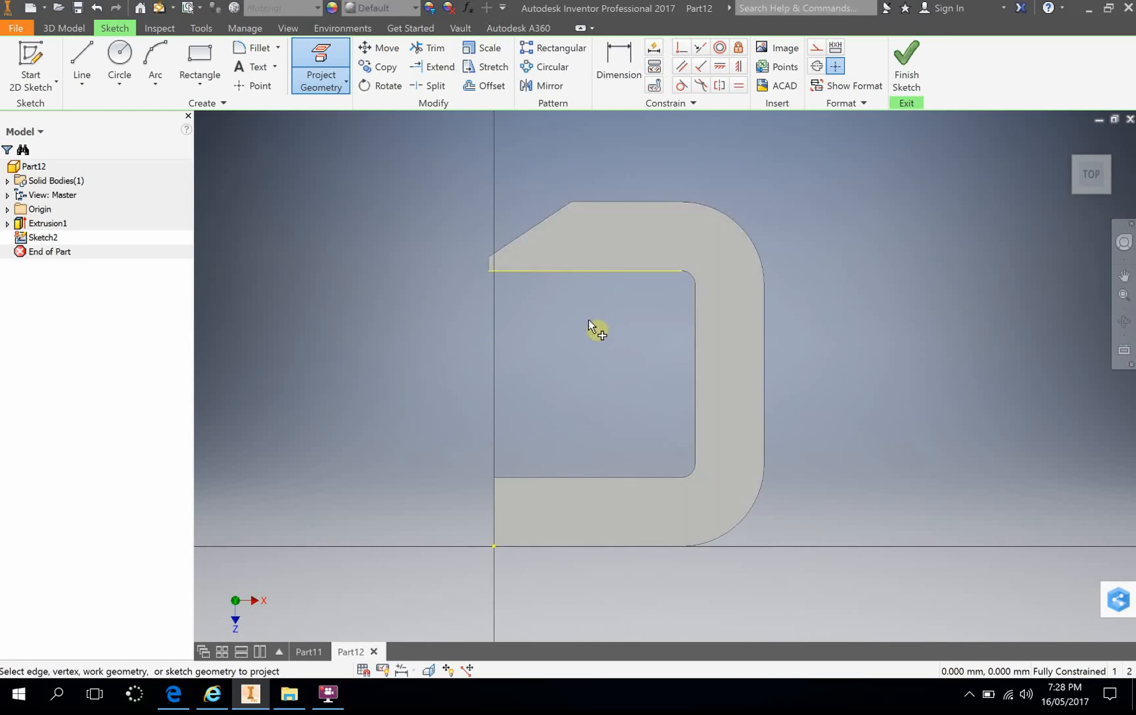
{"action": "left_click", "coordinate": [691, 277]}
{"action": "left_click", "coordinate": [694, 305]}
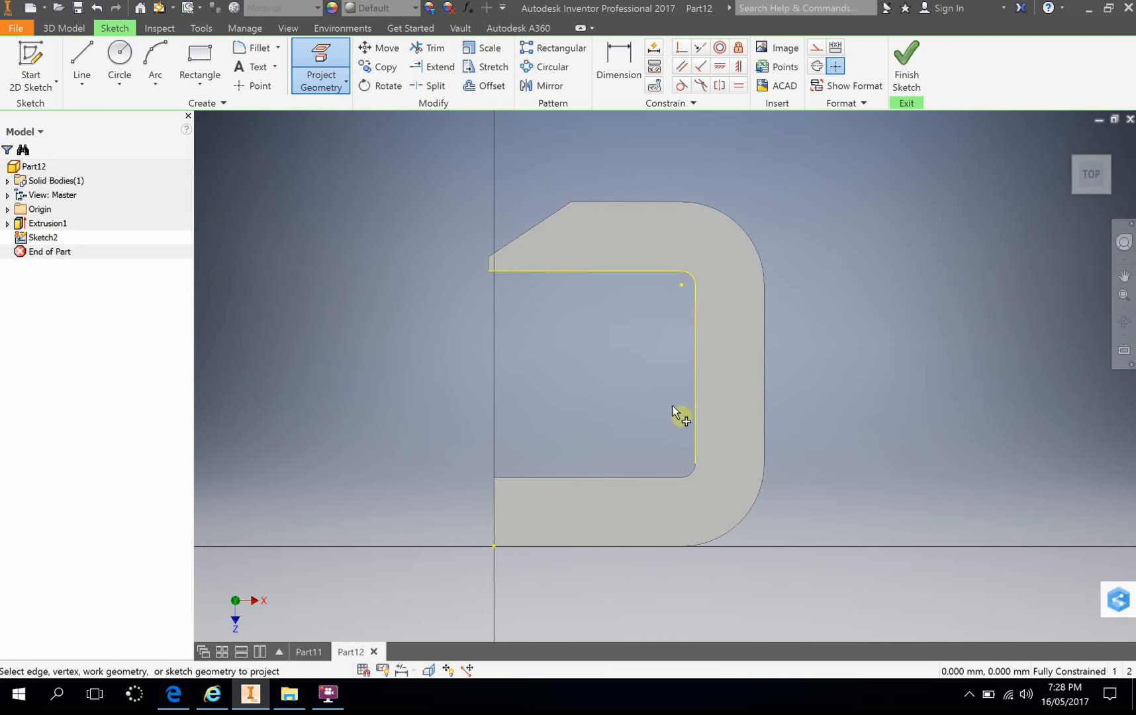
{"action": "left_click", "coordinate": [692, 472]}
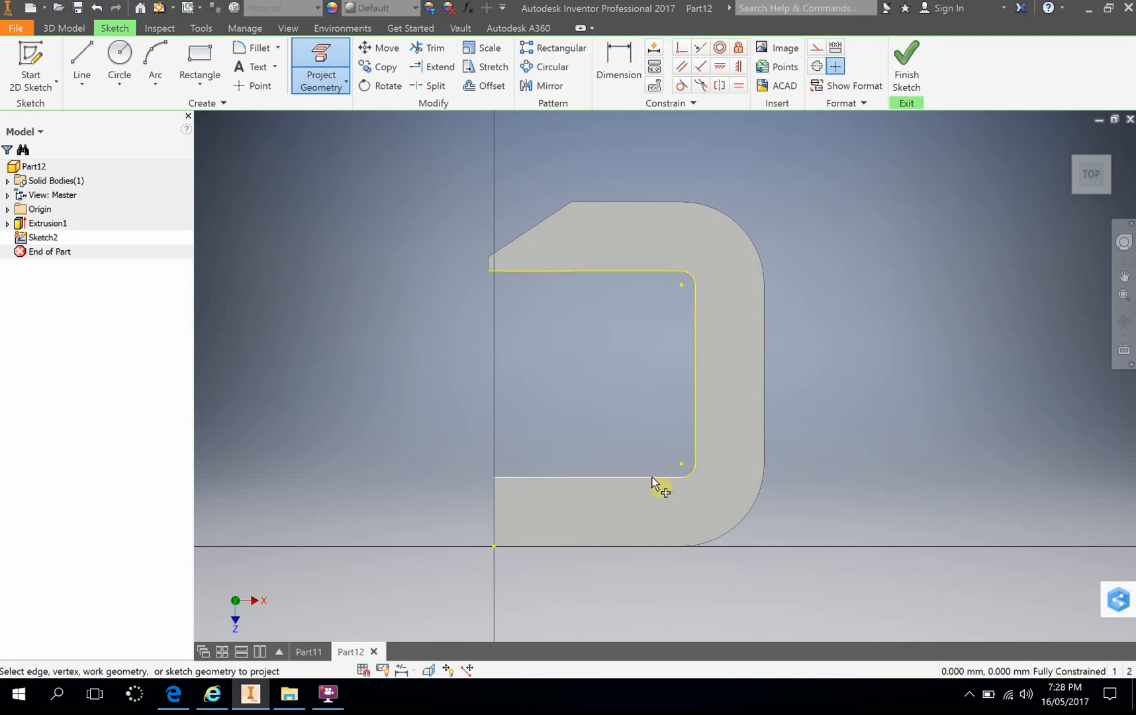
{"action": "left_click", "coordinate": [645, 478]}
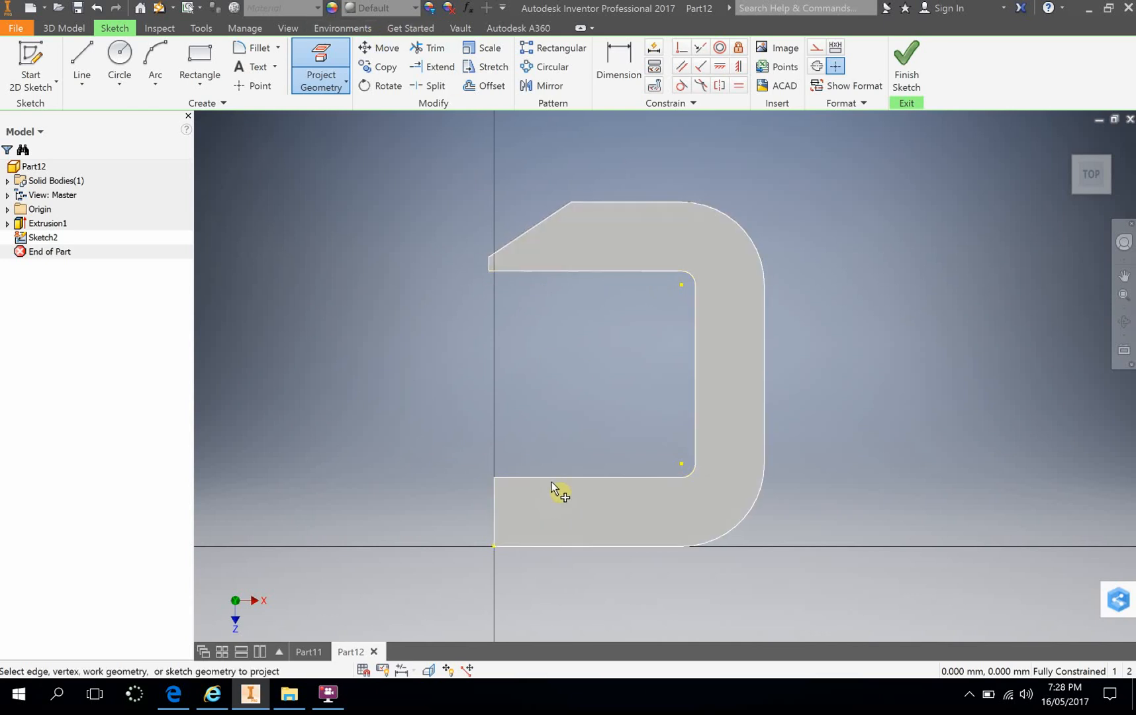
{"action": "left_click", "coordinate": [506, 483]}
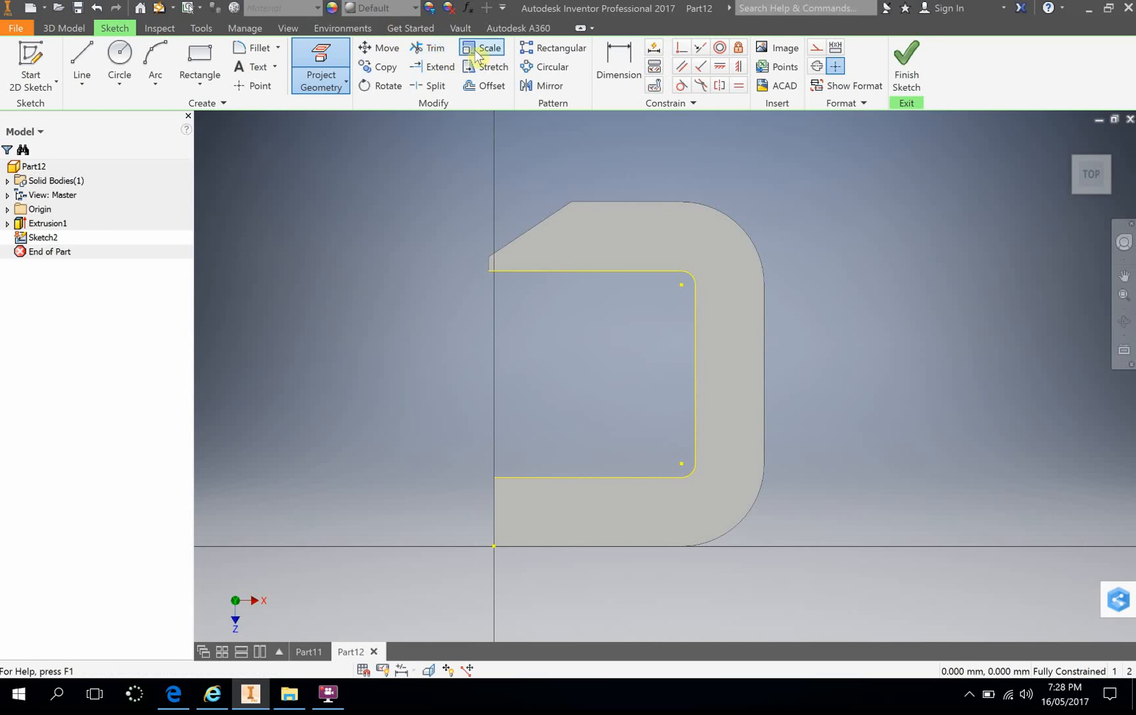
Offset the projected inner profile 5 mm outward onto the plate.
{"action": "left_click", "coordinate": [478, 87]}
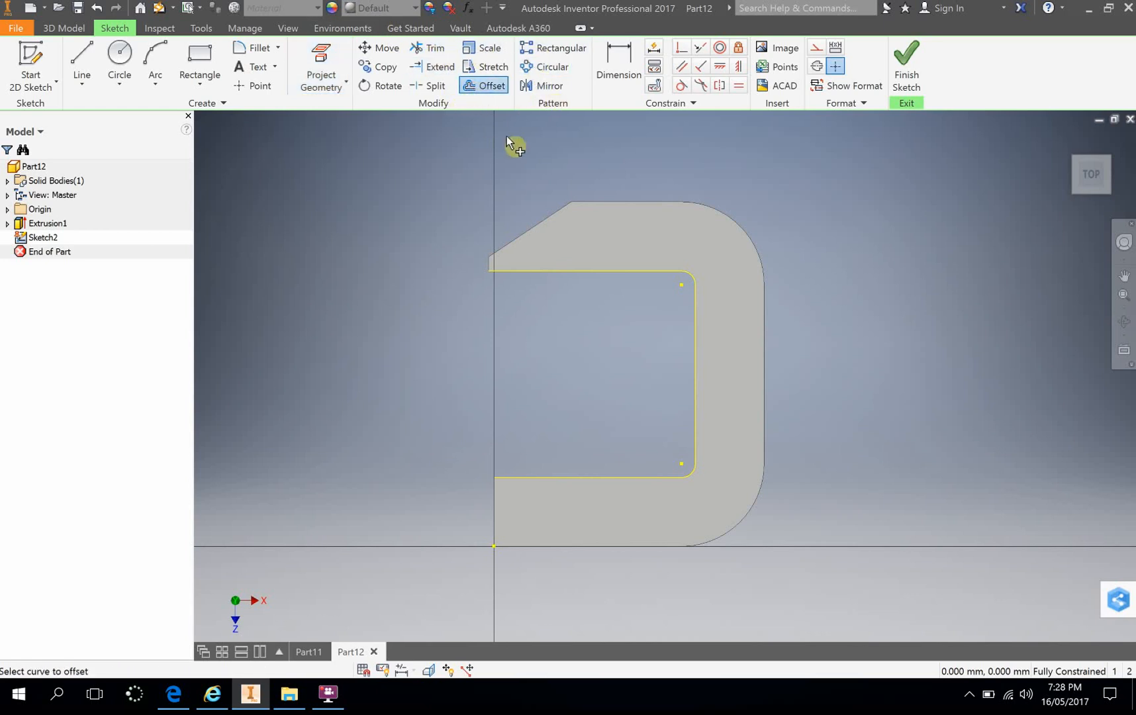
{"action": "left_click", "coordinate": [625, 272]}
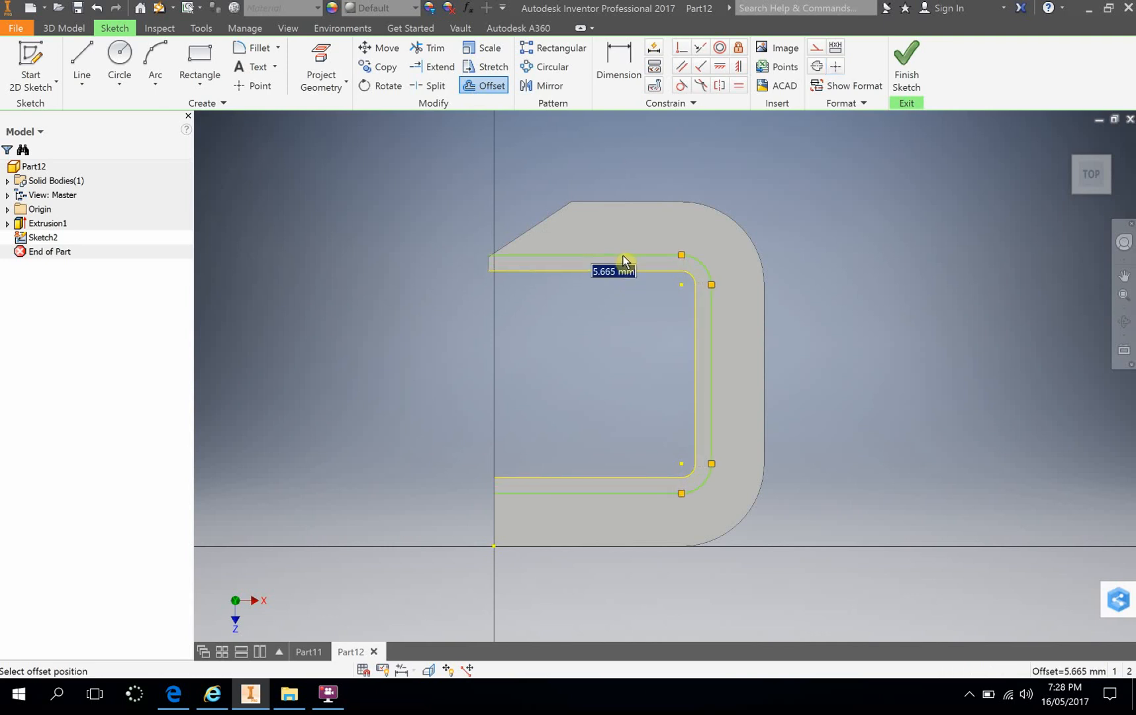
{"action": "type", "text": "5"}
{"action": "key", "text": "Return"}
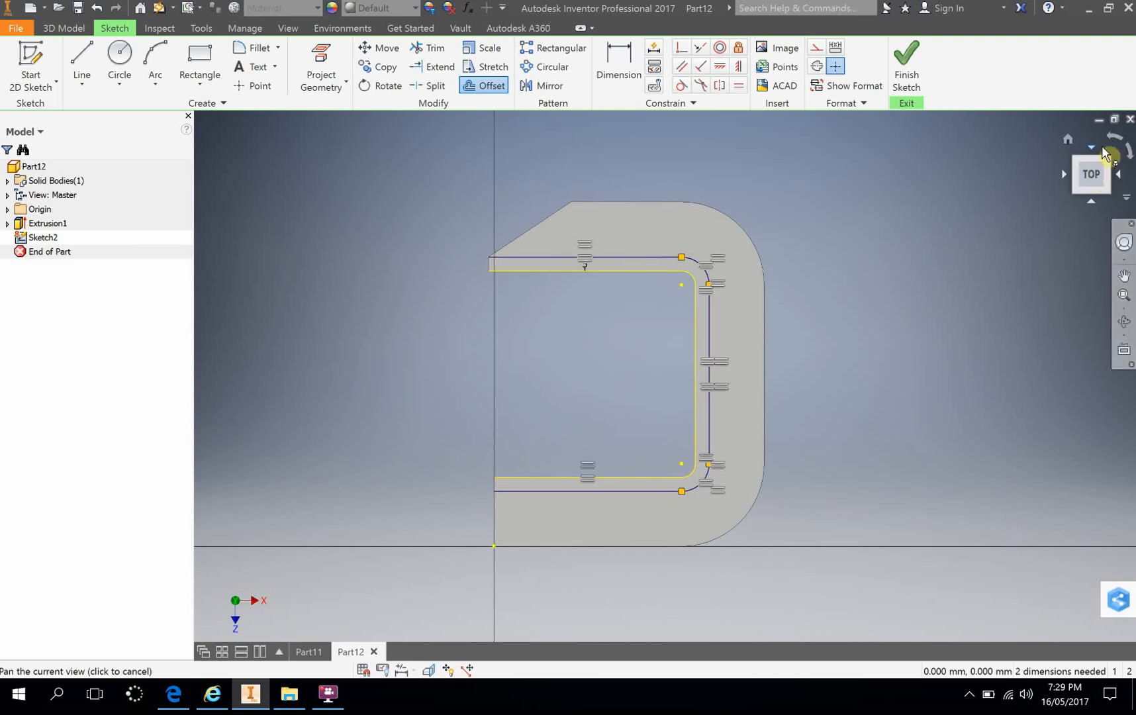
Close both open ends between the inner profile and its offset with short lines, and finish the sketch.
{"action": "left_click", "coordinate": [1130, 153]}
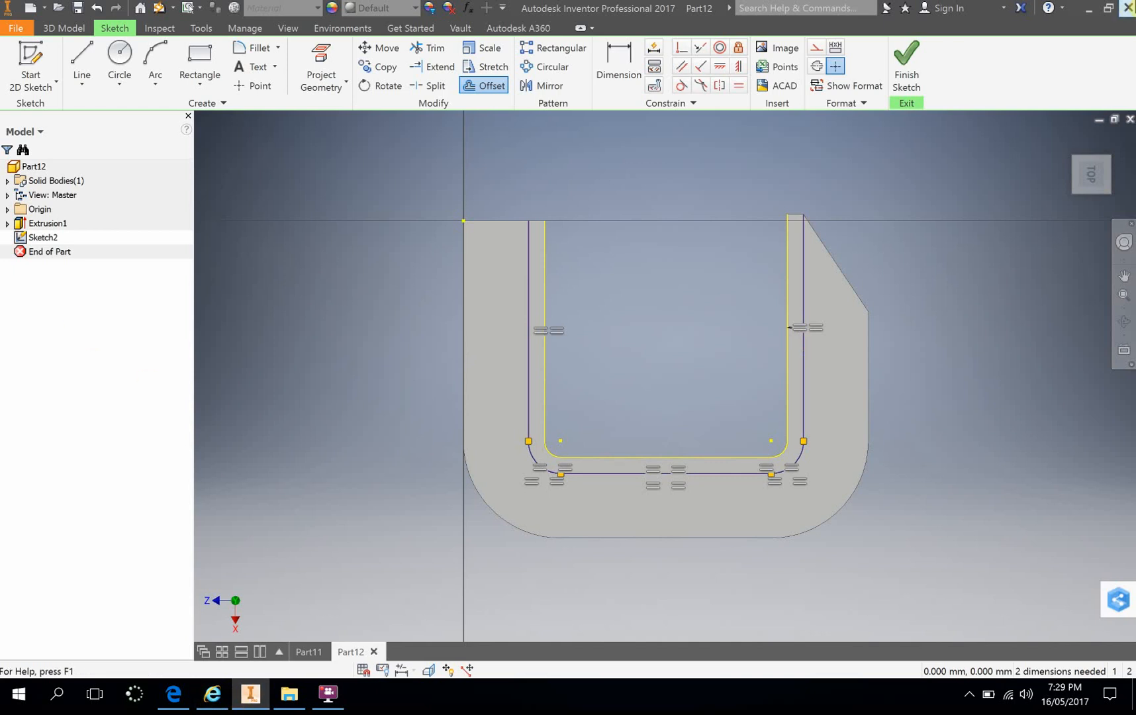
{"action": "left_click", "coordinate": [1110, 9]}
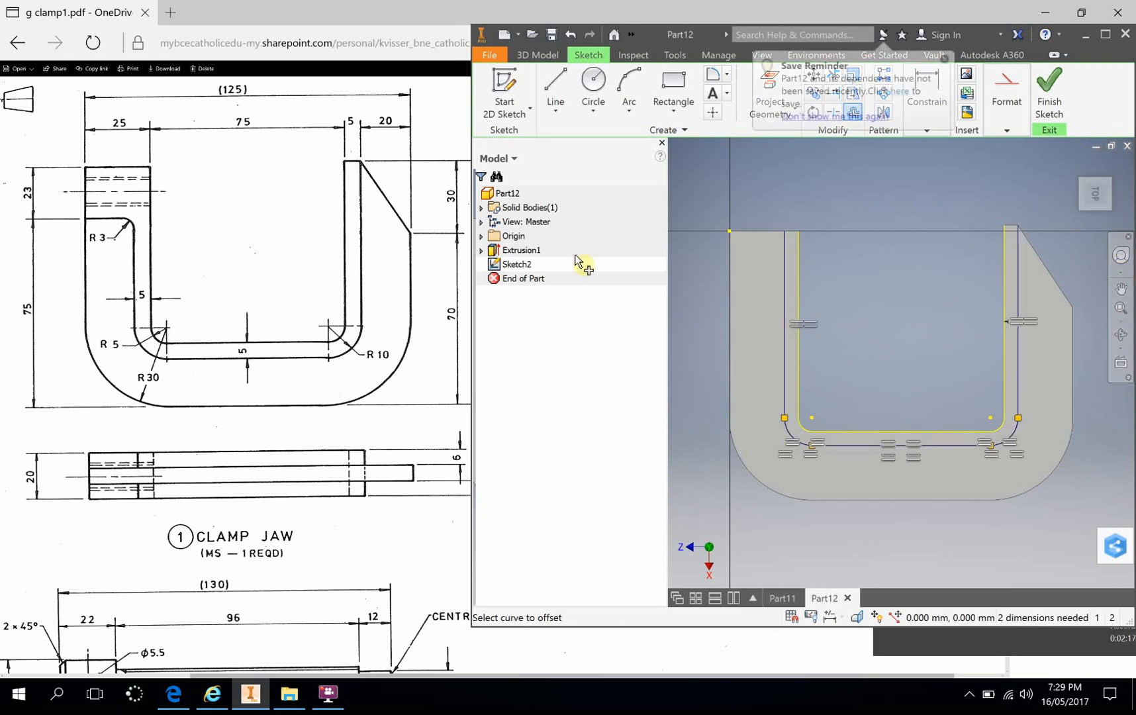
{"action": "left_click", "coordinate": [556, 85]}
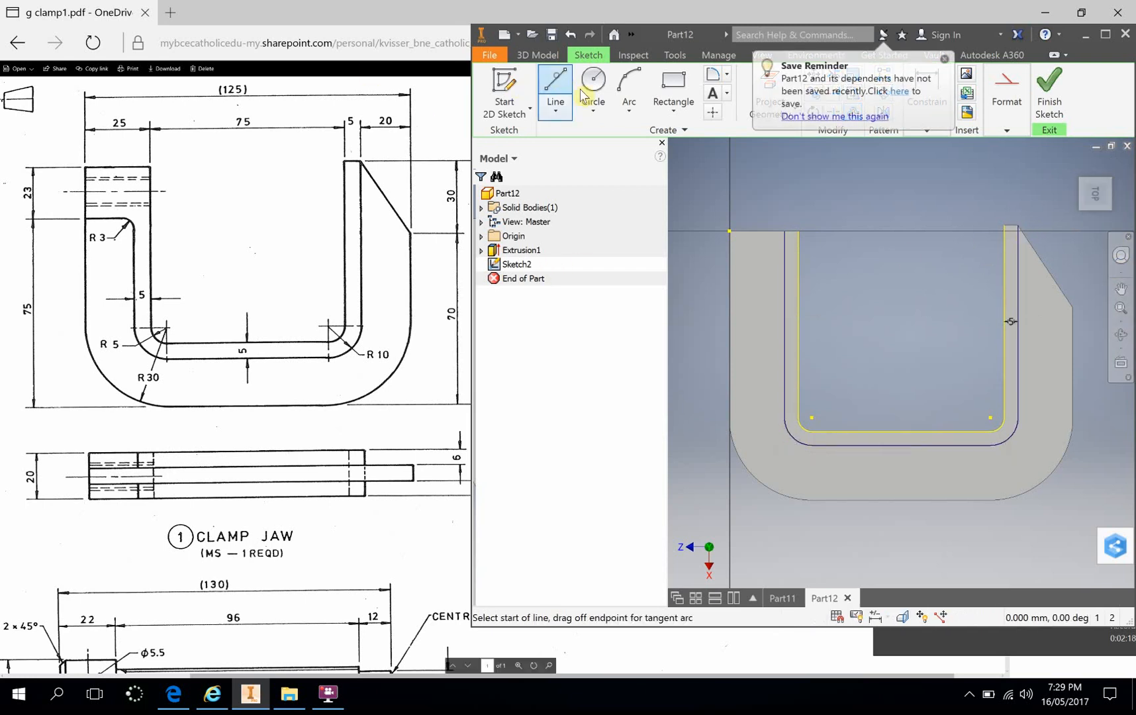
{"action": "left_click", "coordinate": [788, 229]}
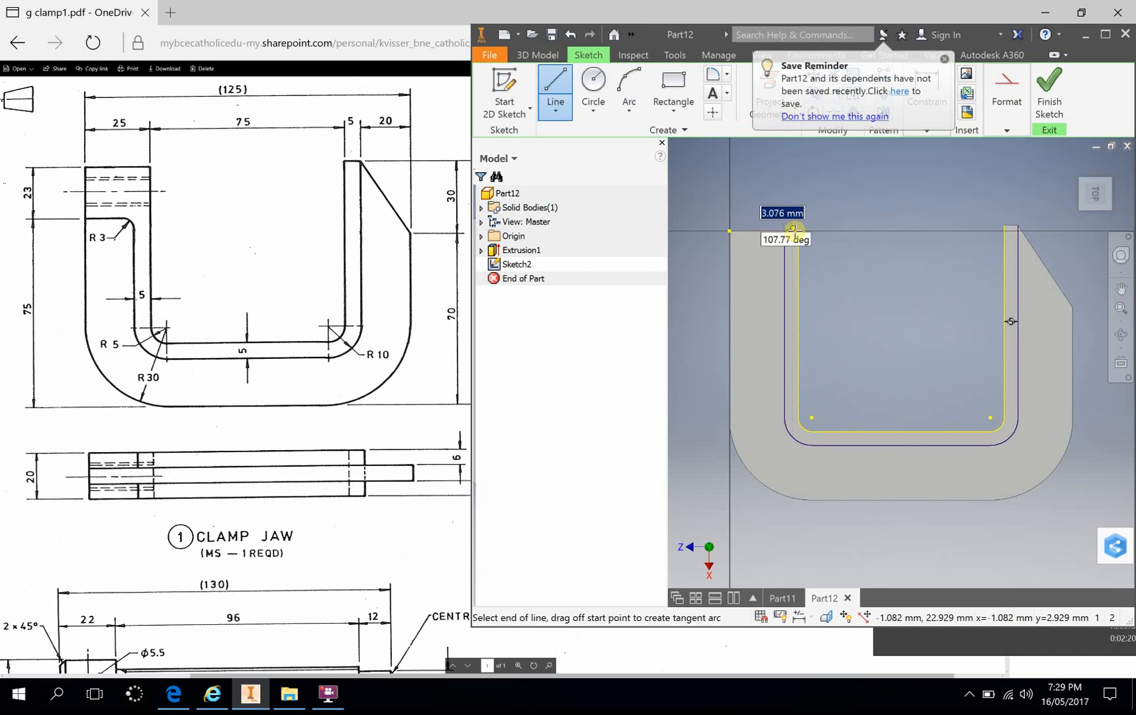
{"action": "left_click", "coordinate": [798, 231]}
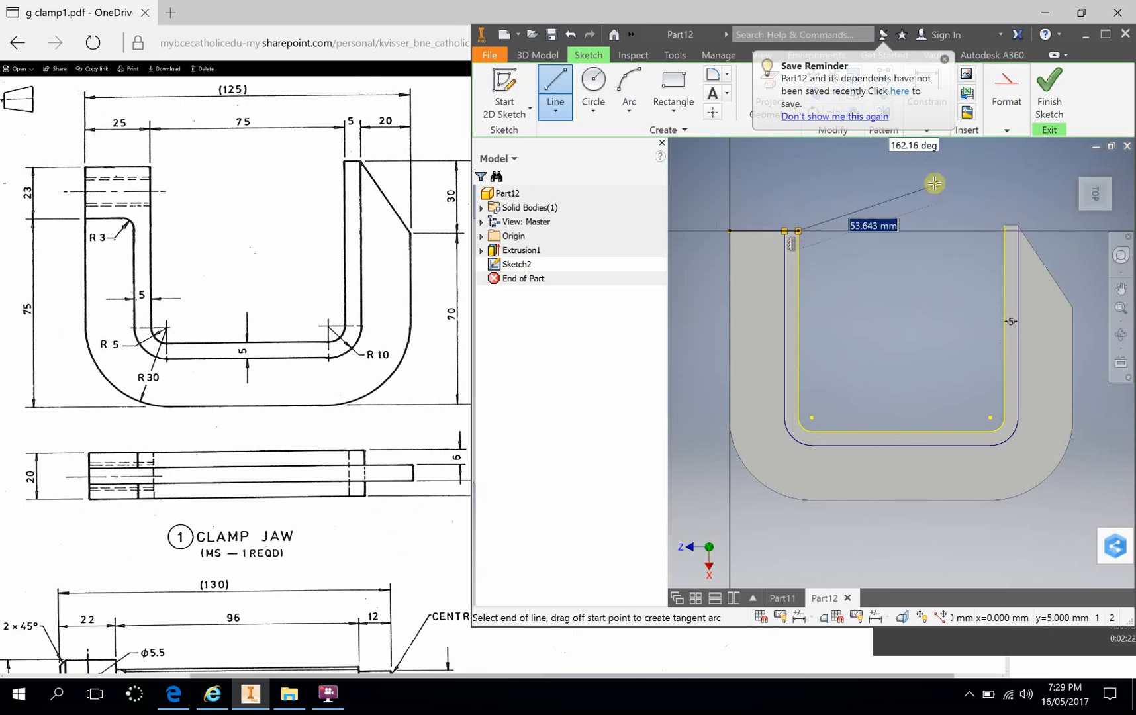
{"action": "key", "text": "Escape"}
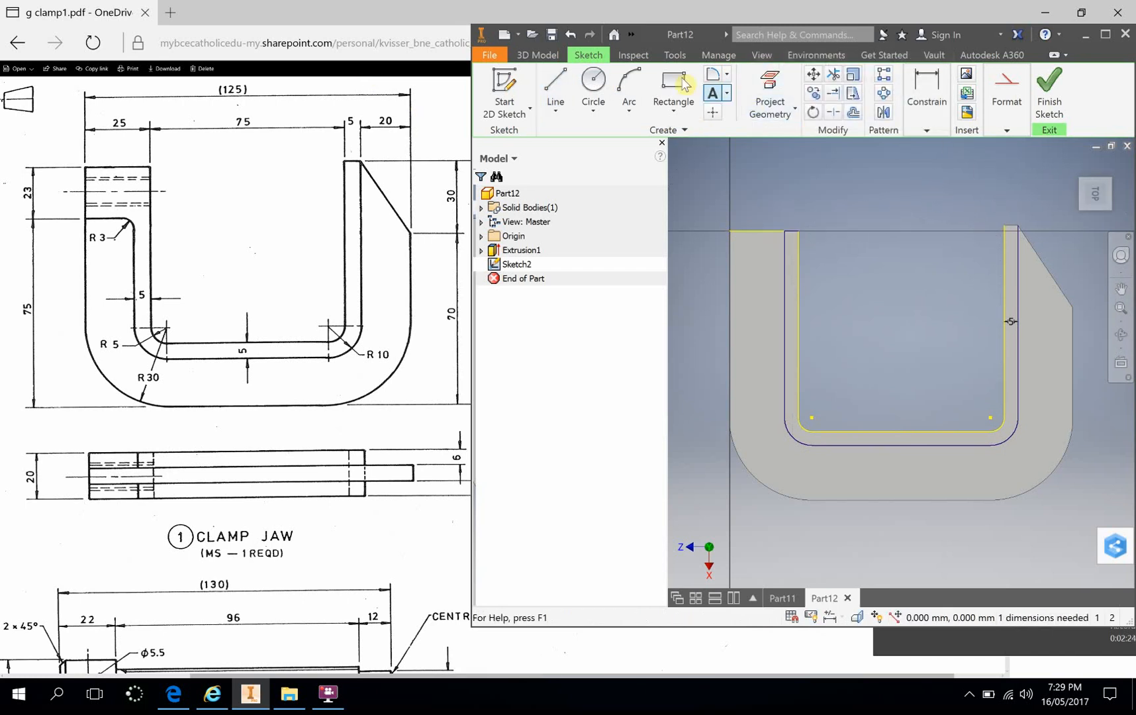
{"action": "left_click", "coordinate": [556, 84]}
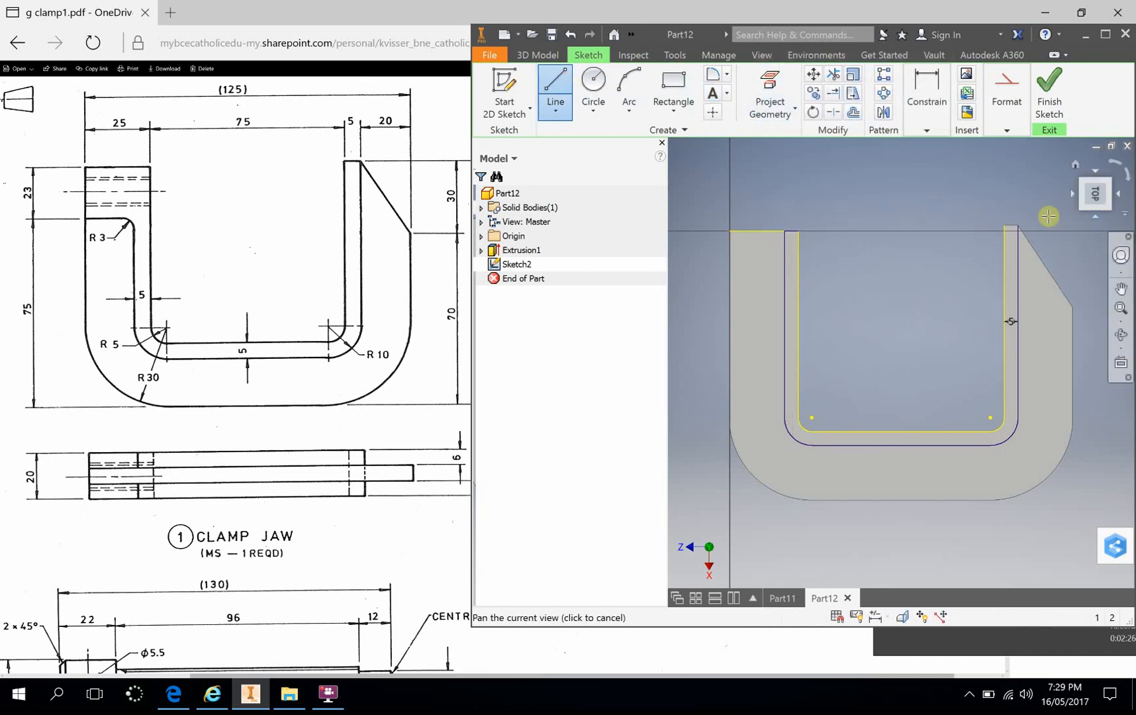
{"action": "left_click", "coordinate": [1006, 226]}
{"action": "left_click", "coordinate": [1017, 226]}
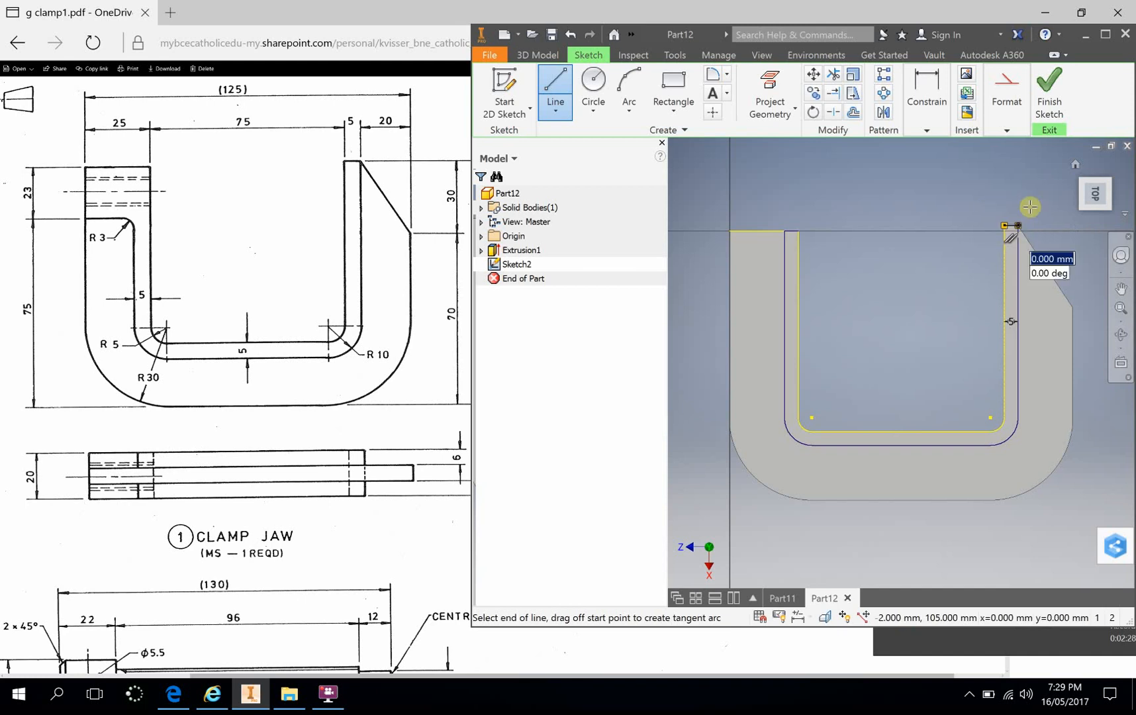
{"action": "key", "text": "Escape"}
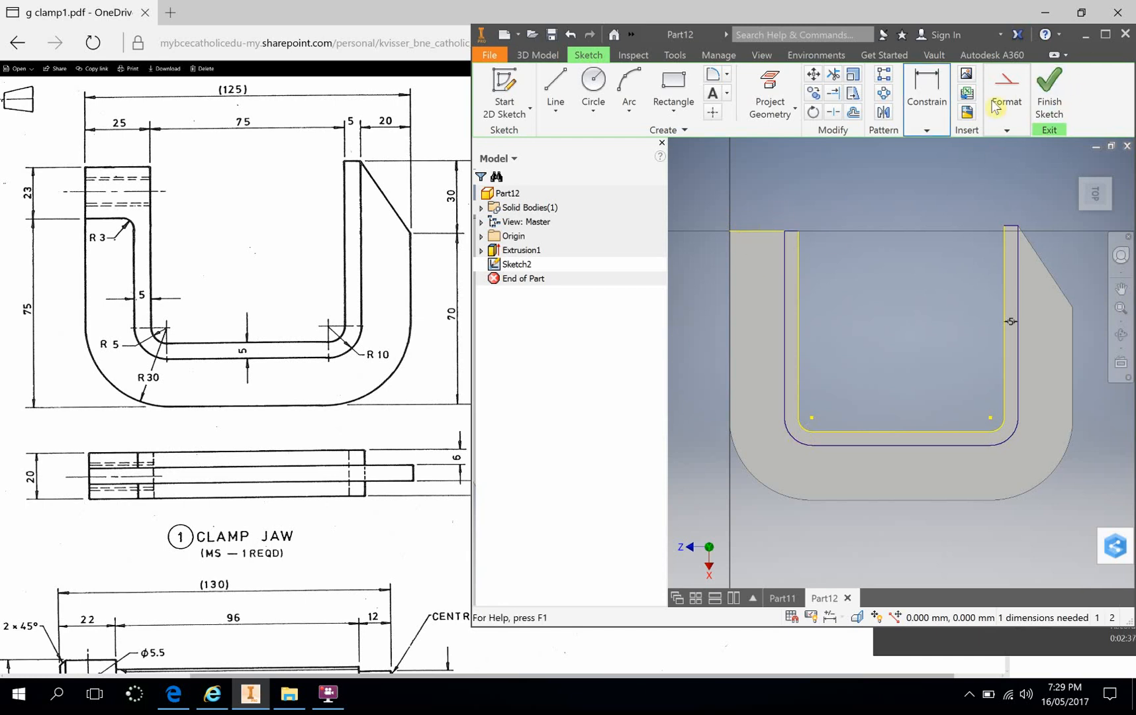
{"action": "left_click", "coordinate": [1049, 92]}
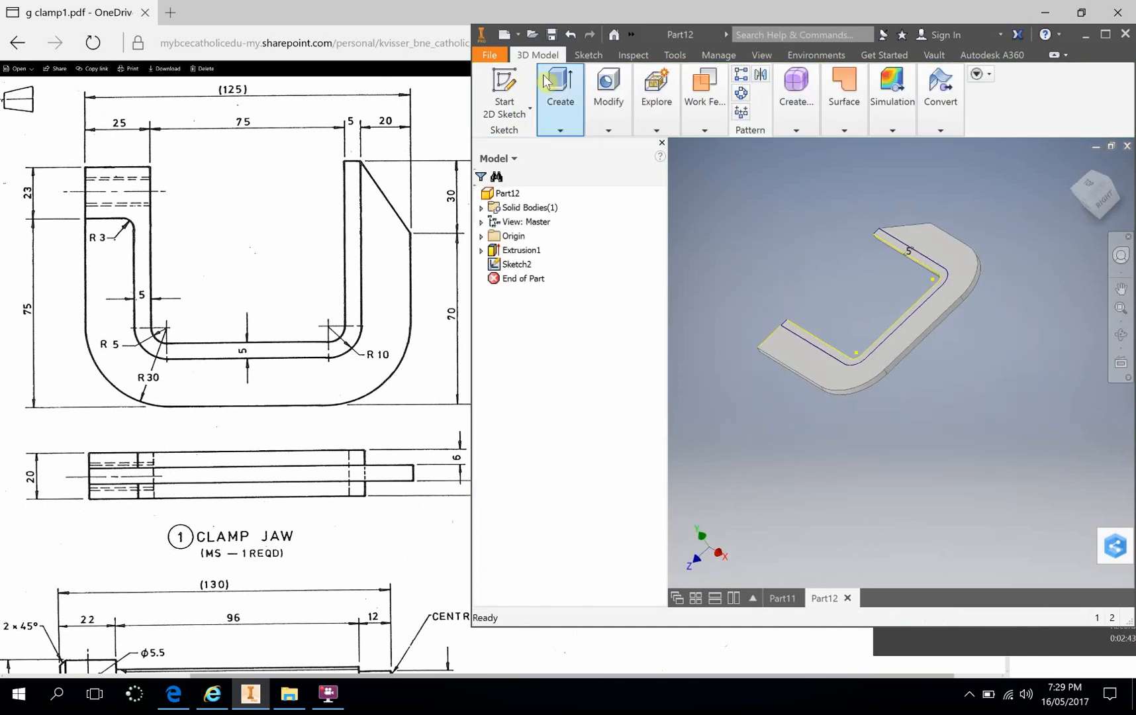
Extrude the 5 mm wide inner rim profile 6 mm upward from the plate.
{"action": "left_click", "coordinate": [560, 119]}
{"action": "left_click", "coordinate": [554, 158]}
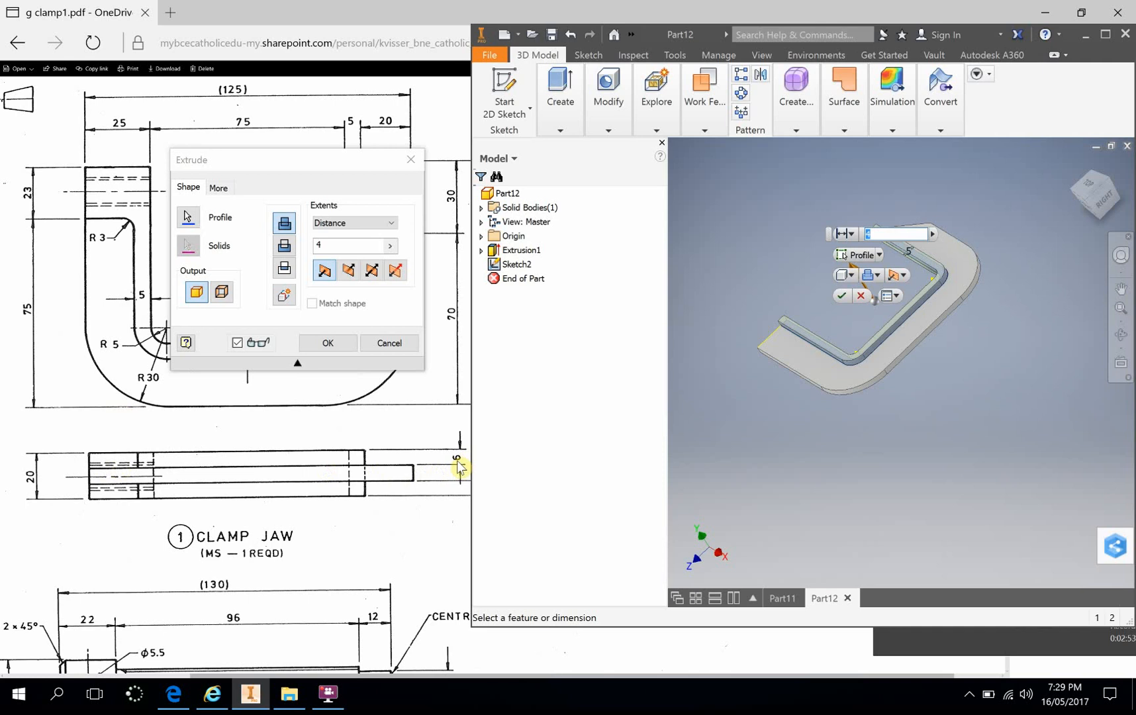
{"action": "left_click", "coordinate": [339, 245]}
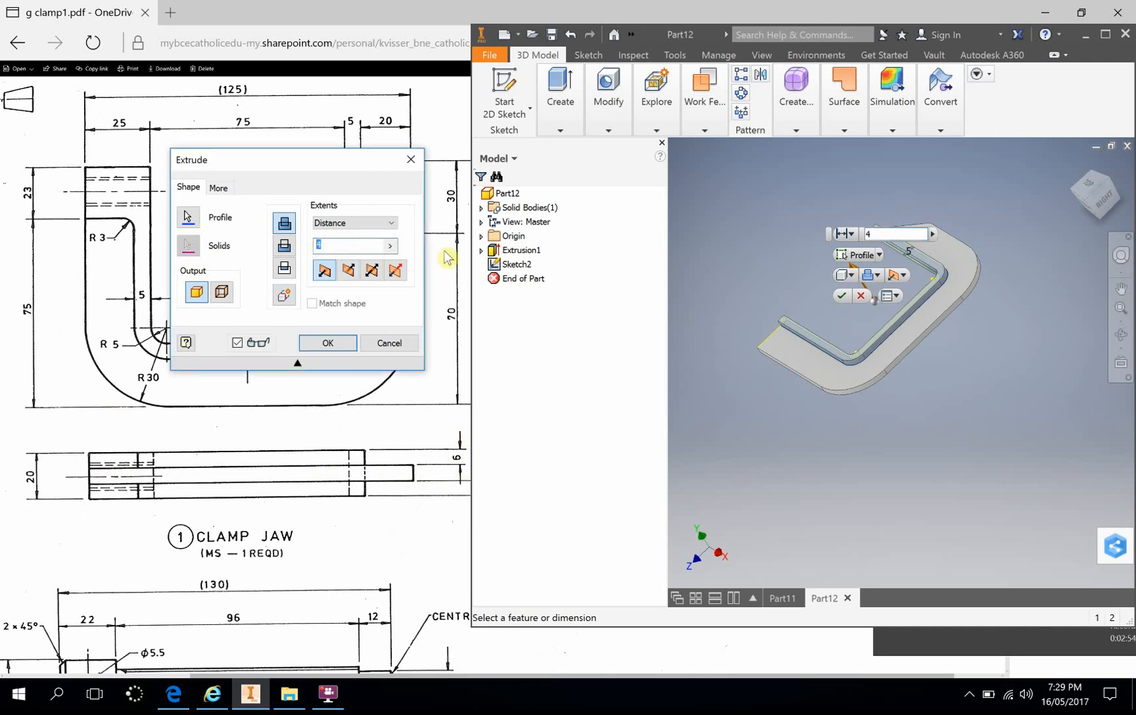
{"action": "type", "text": "6"}
{"action": "left_click", "coordinate": [329, 342]}
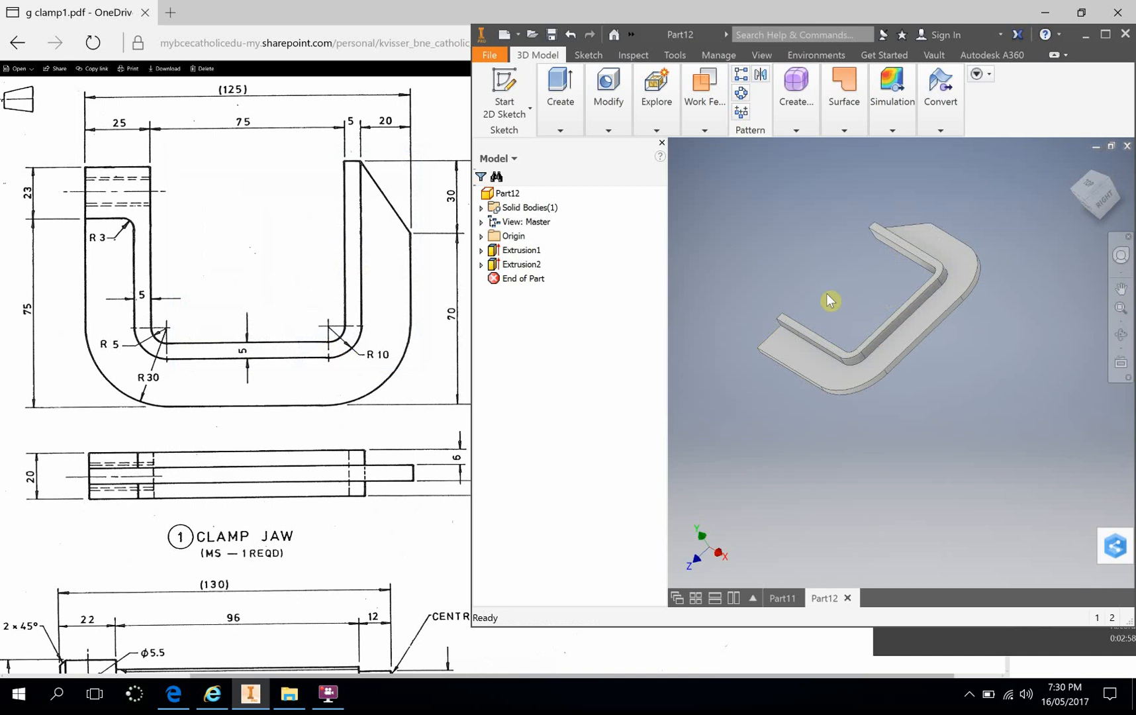
Sketch a 23 by 20 mm rectangle on the plate's face at the square arm end, starting at the origin corner, and finish the sketch.
{"action": "left_click", "coordinate": [785, 360]}
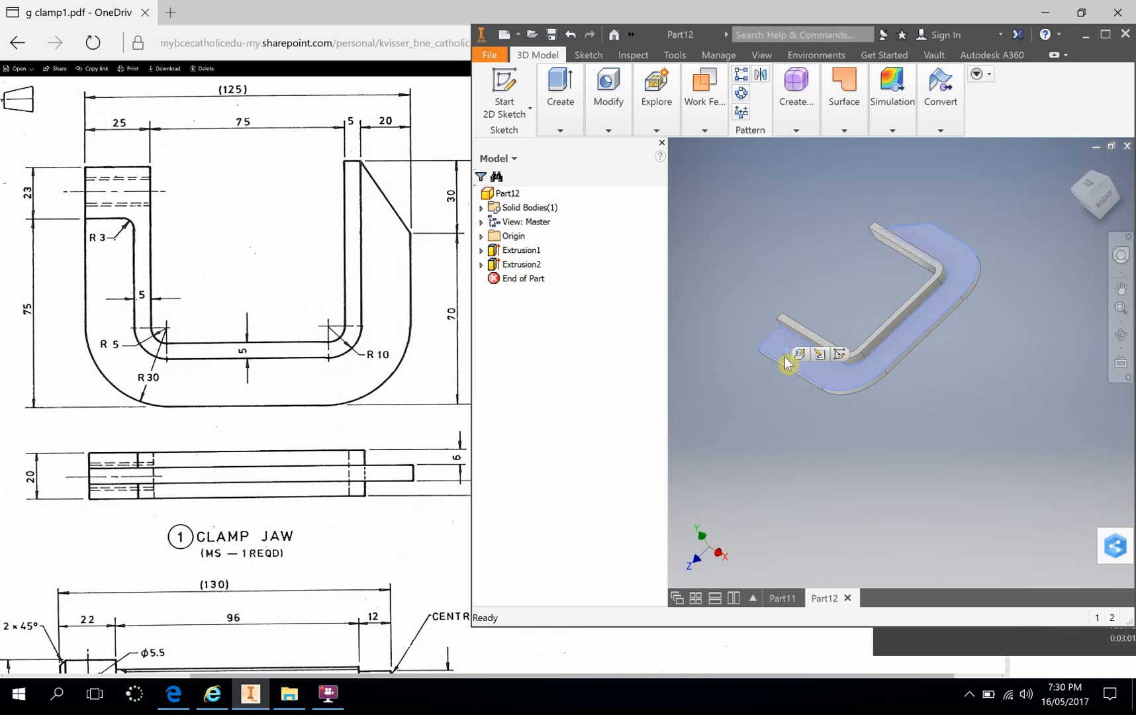
{"action": "left_click", "coordinate": [840, 355]}
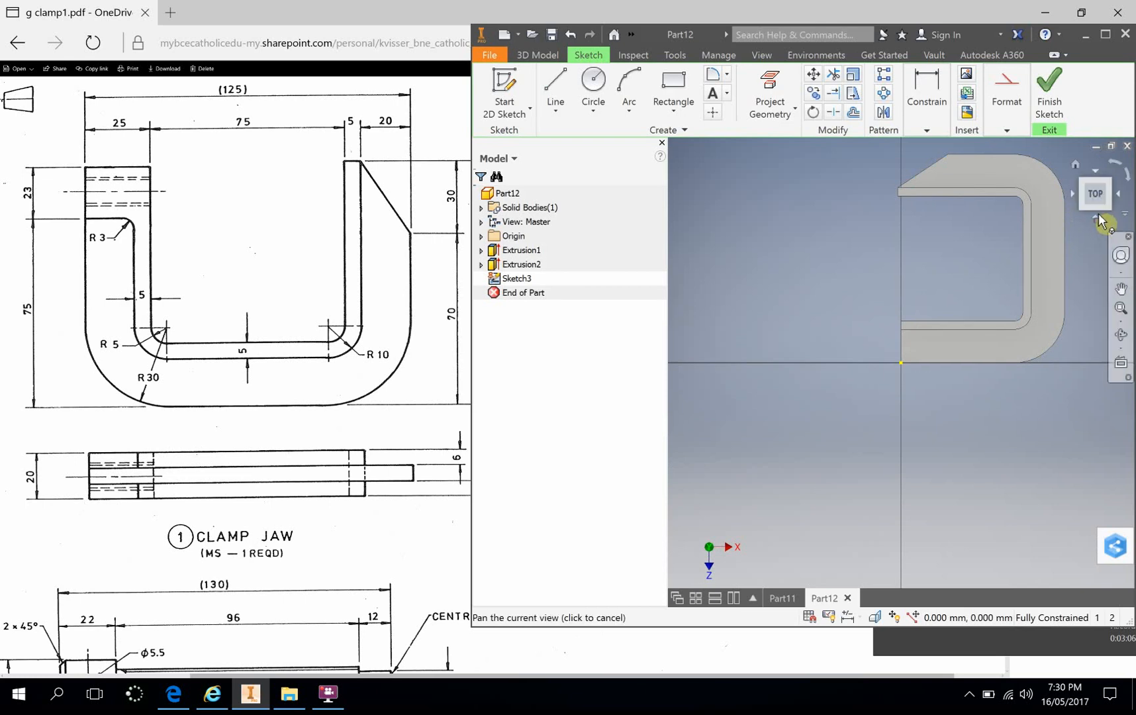
{"action": "left_click", "coordinate": [1129, 180]}
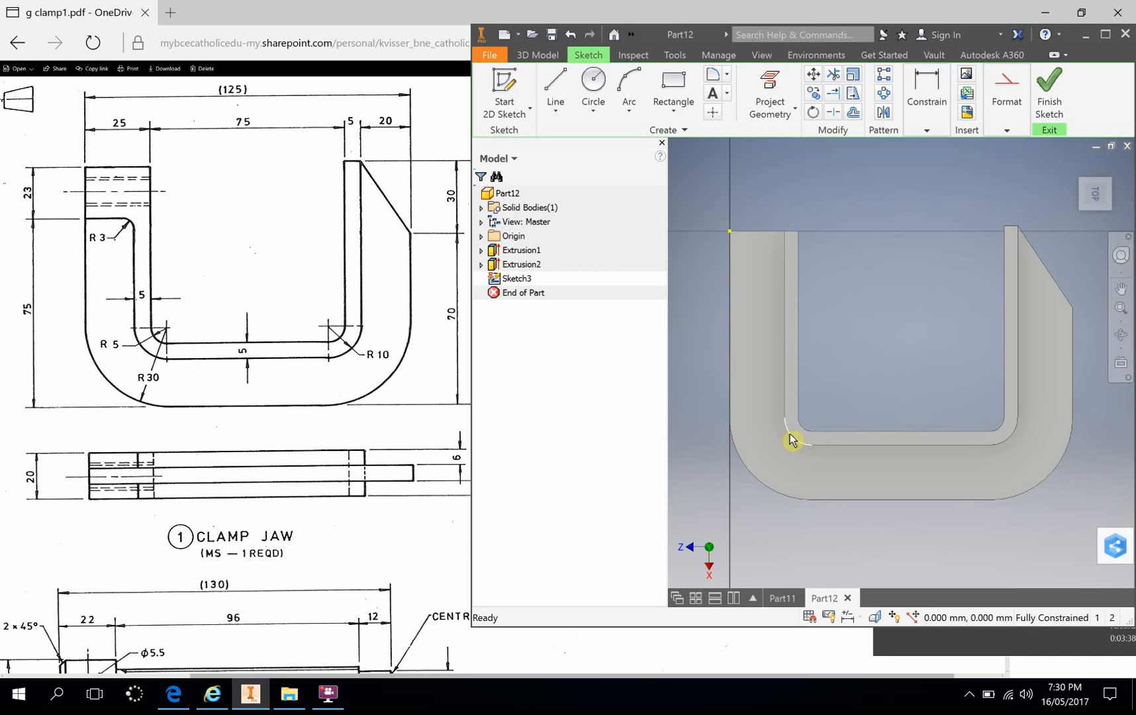
{"action": "left_click", "coordinate": [670, 82]}
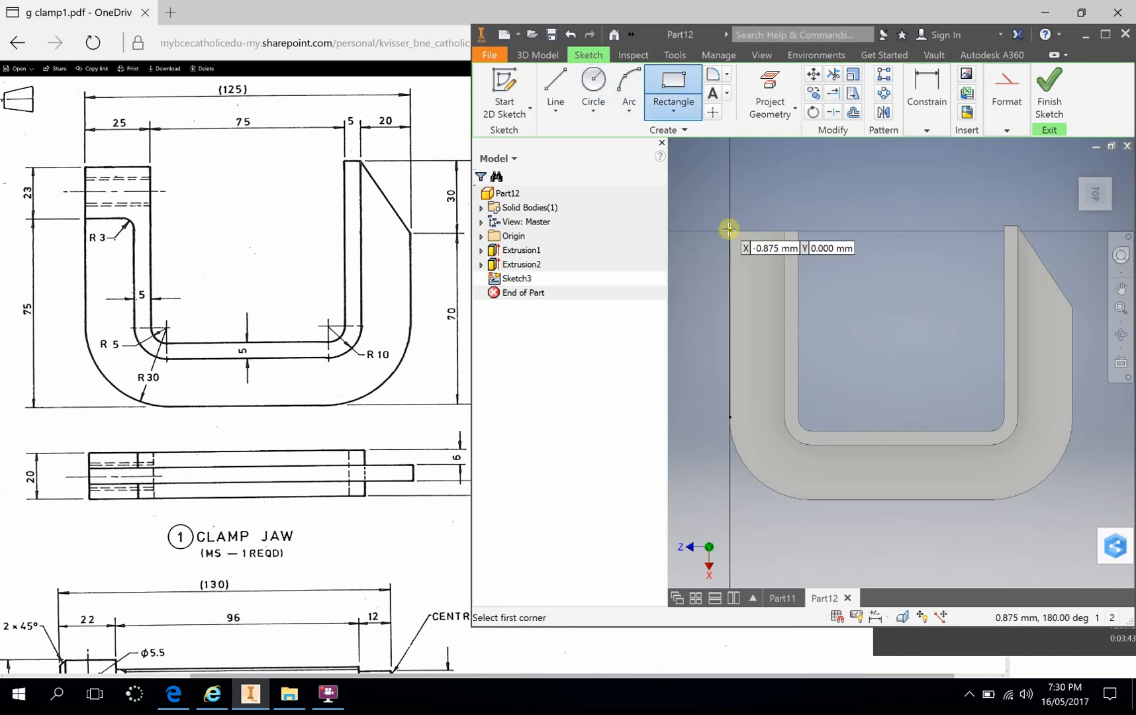
{"action": "left_click", "coordinate": [730, 231]}
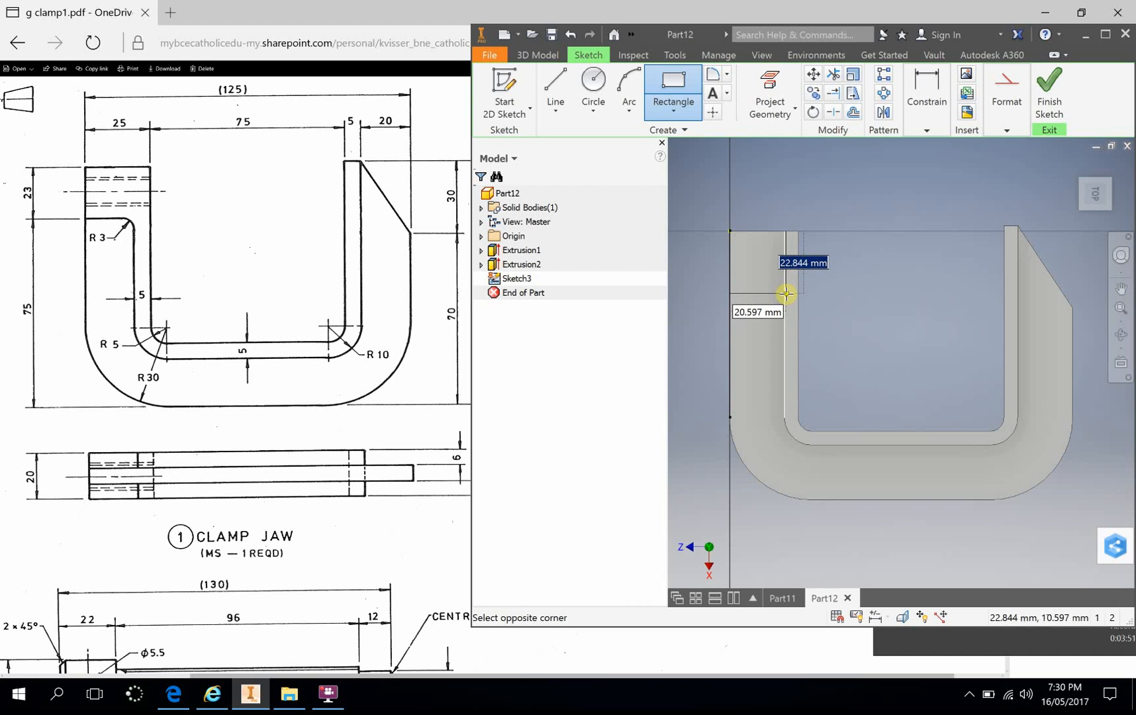
{"action": "type", "text": "23"}
{"action": "key", "text": "Tab"}
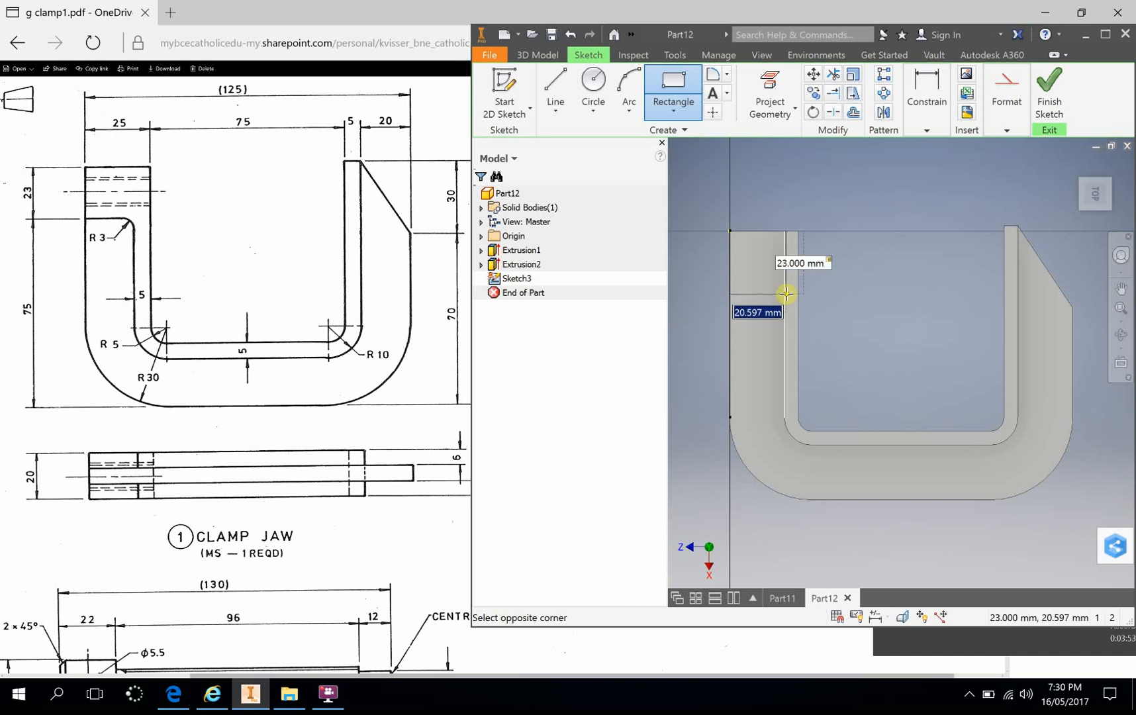
{"action": "type", "text": "2"}
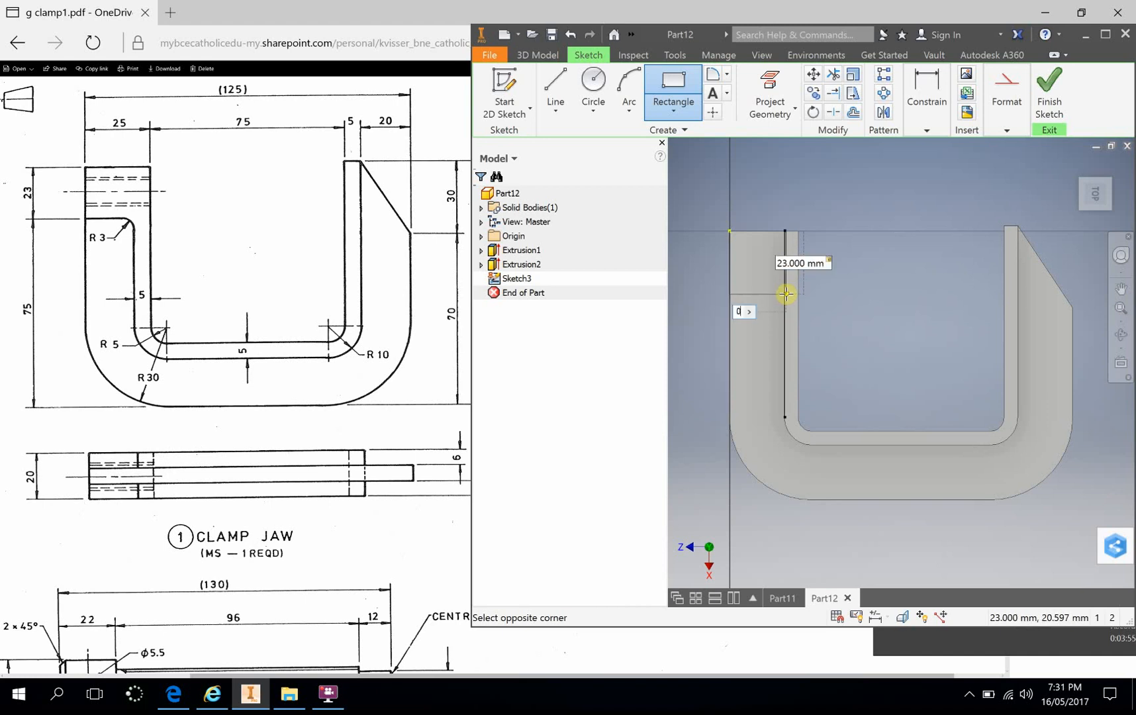
{"action": "key", "text": "Tab"}
{"action": "key", "text": "Return"}
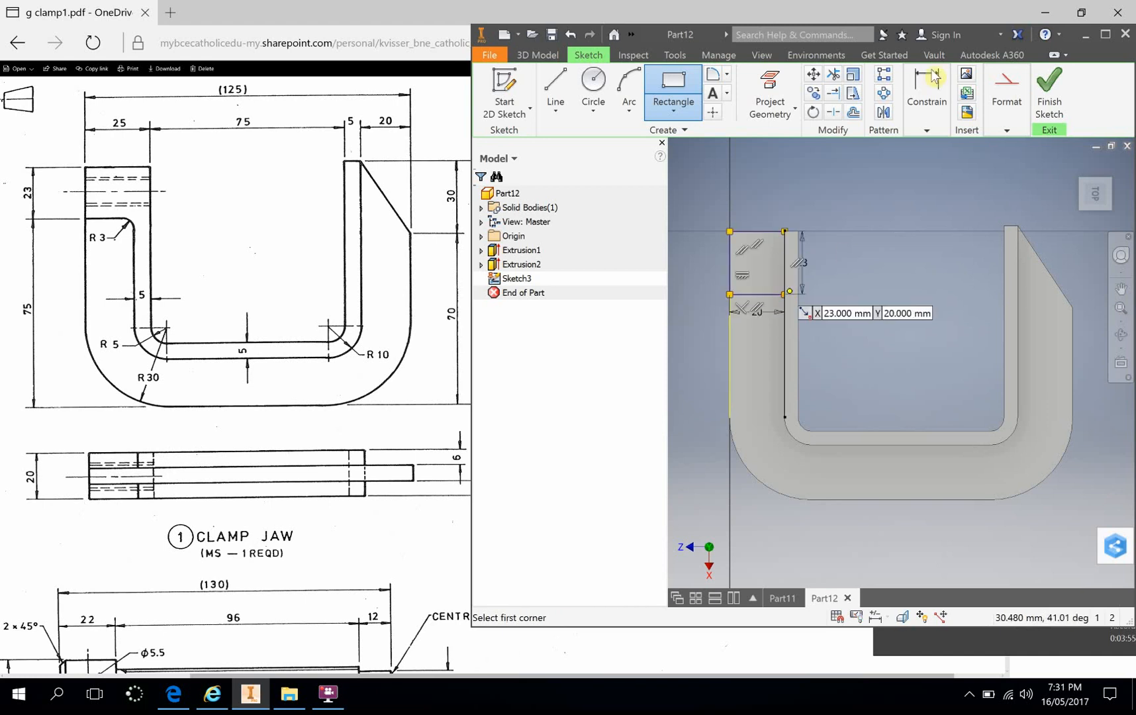
{"action": "left_click", "coordinate": [1049, 98]}
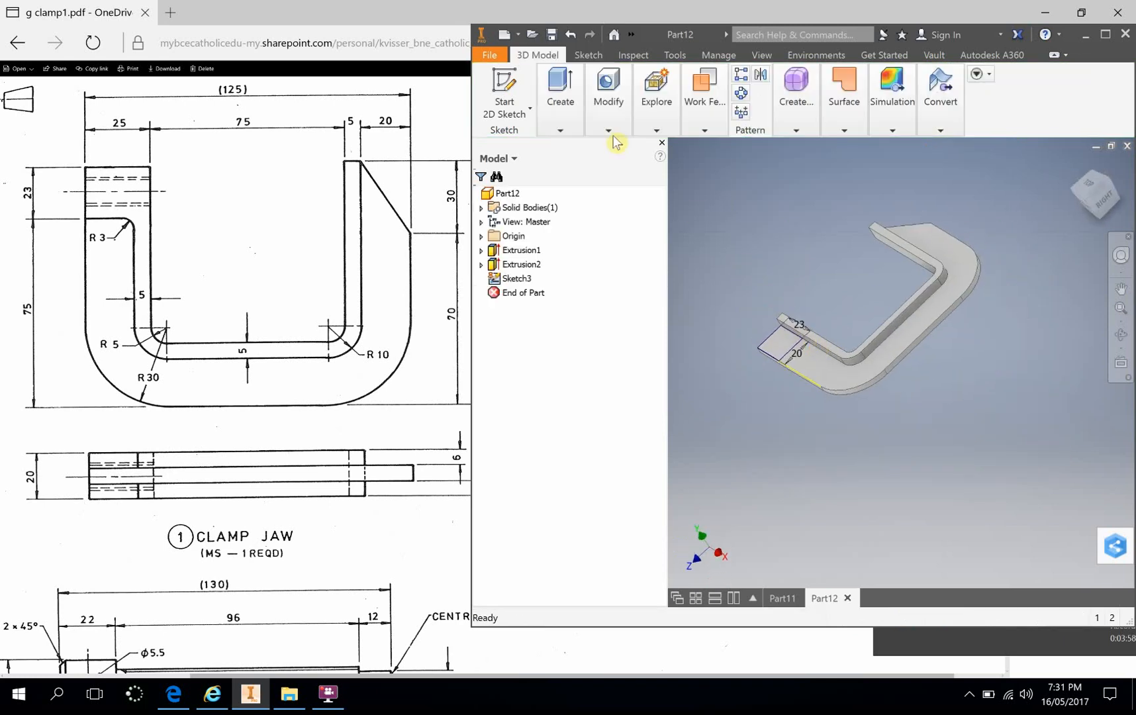
Extrude the rectangle at the square arm end 6 mm upward to form the end block, joined to the plate.
{"action": "left_click", "coordinate": [568, 79]}
{"action": "left_click", "coordinate": [567, 154]}
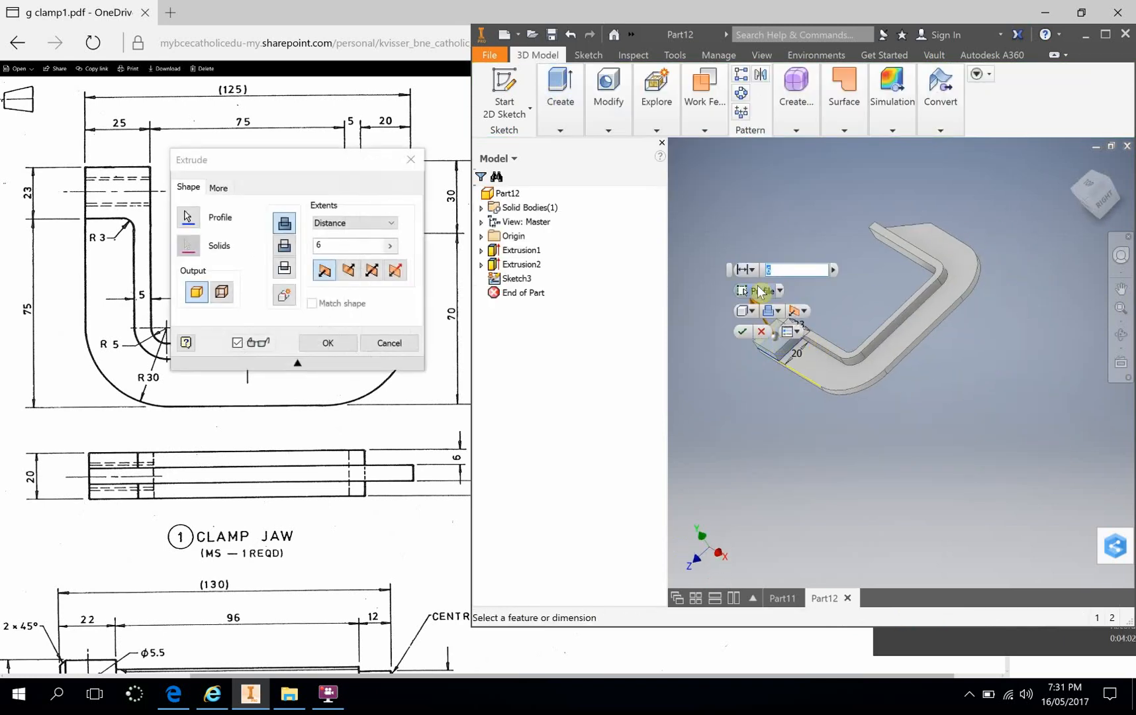
{"action": "left_click", "coordinate": [742, 331]}
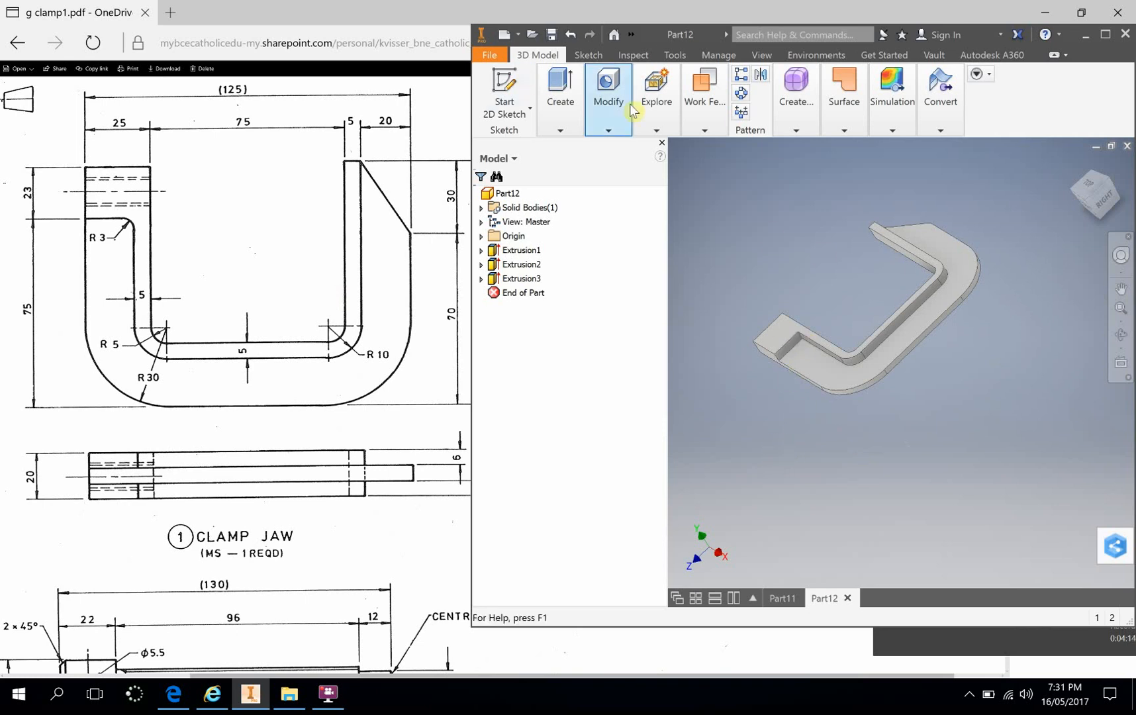
Fillet the vertical inside corner edge between the end block and the raised inner rim with a 3 mm radius.
{"action": "left_click", "coordinate": [609, 127]}
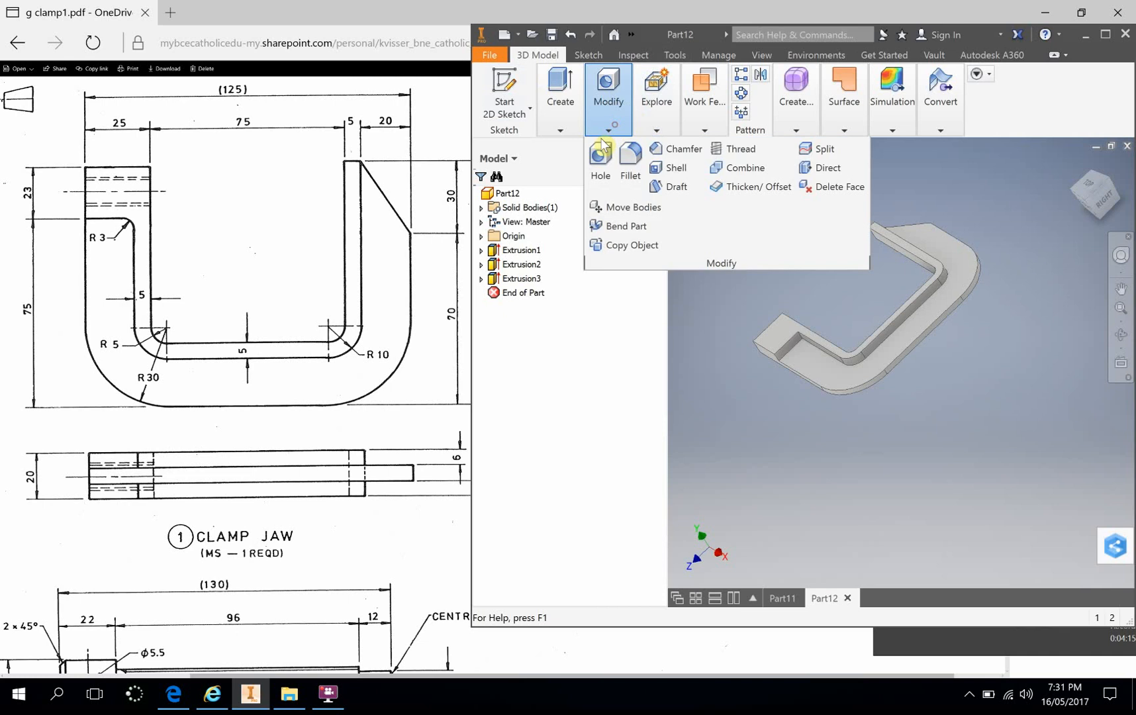
{"action": "left_click", "coordinate": [632, 170]}
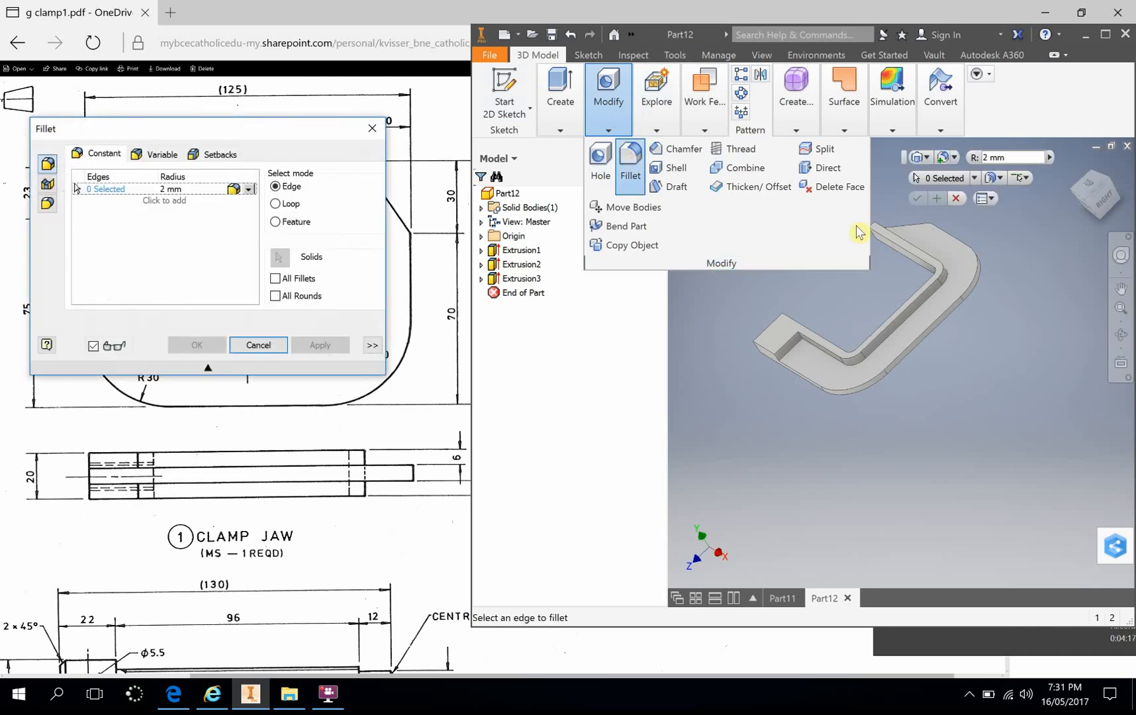
{"action": "left_click", "coordinate": [982, 158]}
{"action": "type", "text": "3"}
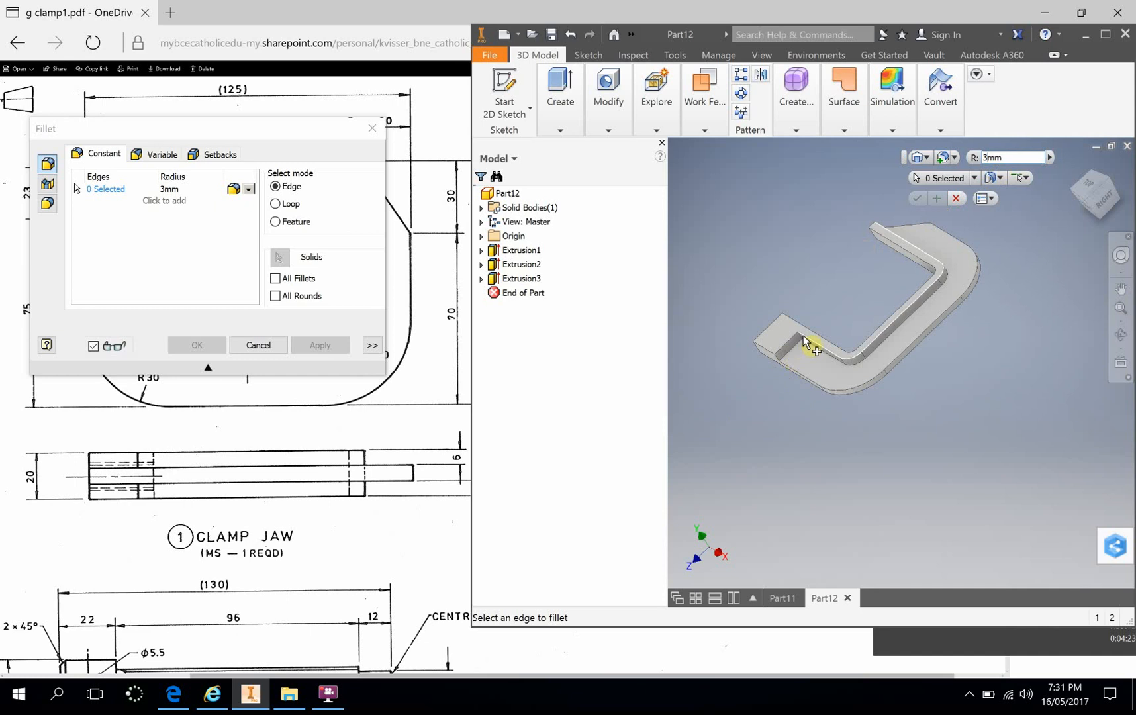
{"action": "scroll", "coordinate": [799, 353], "scroll_direction": "up", "scroll_amount": 5}
{"action": "scroll", "coordinate": [815, 308], "scroll_direction": "up", "scroll_amount": 3}
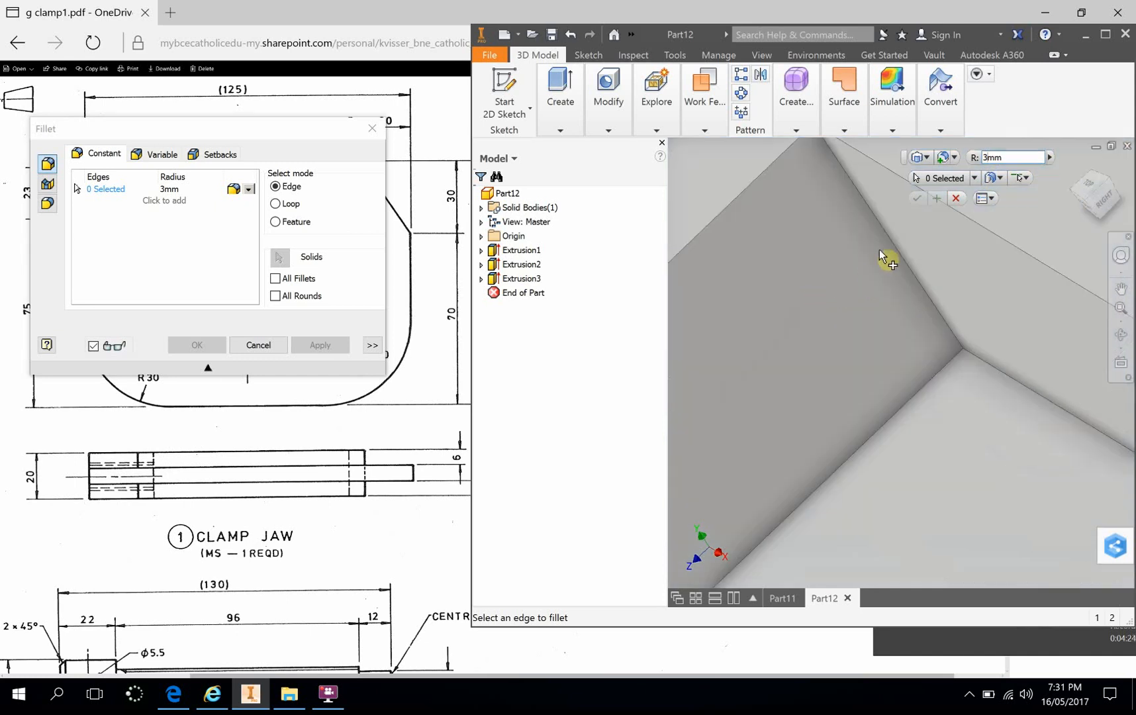
{"action": "left_click", "coordinate": [881, 244]}
{"action": "scroll", "coordinate": [881, 249], "scroll_direction": "down", "scroll_amount": 6}
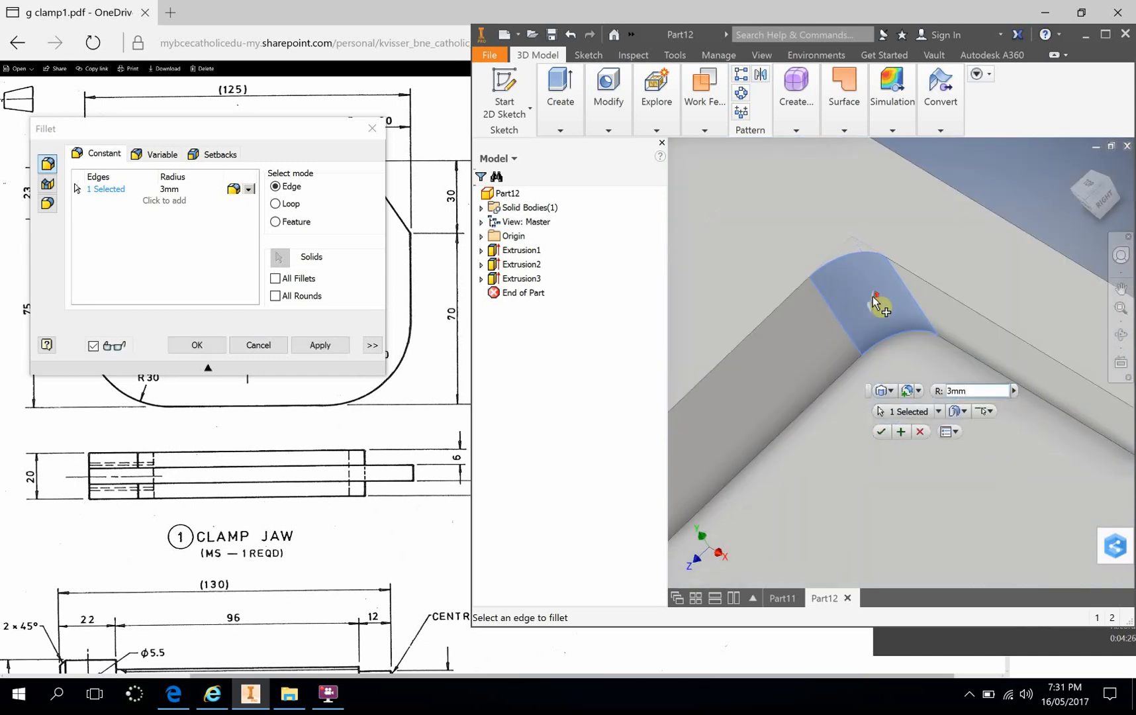
{"action": "left_click", "coordinate": [881, 434]}
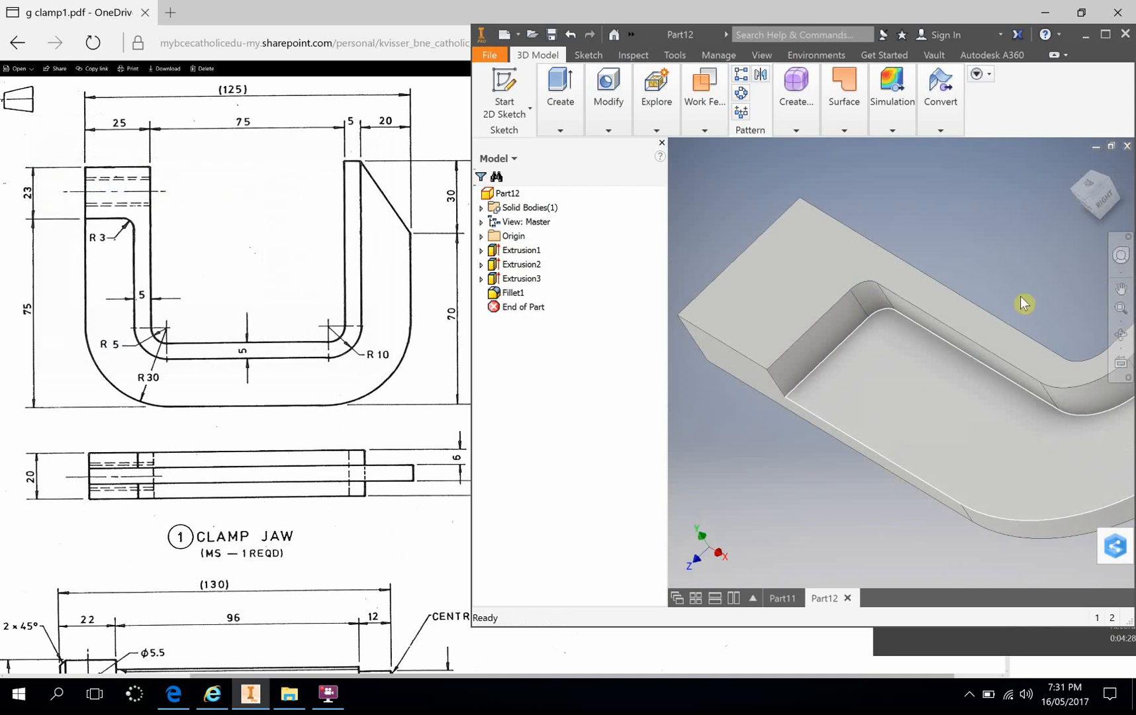
Mirror the entire solid about the plate's flat back face, joining the copy and keeping the original.
{"action": "scroll", "coordinate": [1022, 299], "scroll_direction": "down", "scroll_amount": 4}
{"action": "middle_click_drag", "start_coordinate": [1022, 299], "coordinate": [852, 324]}
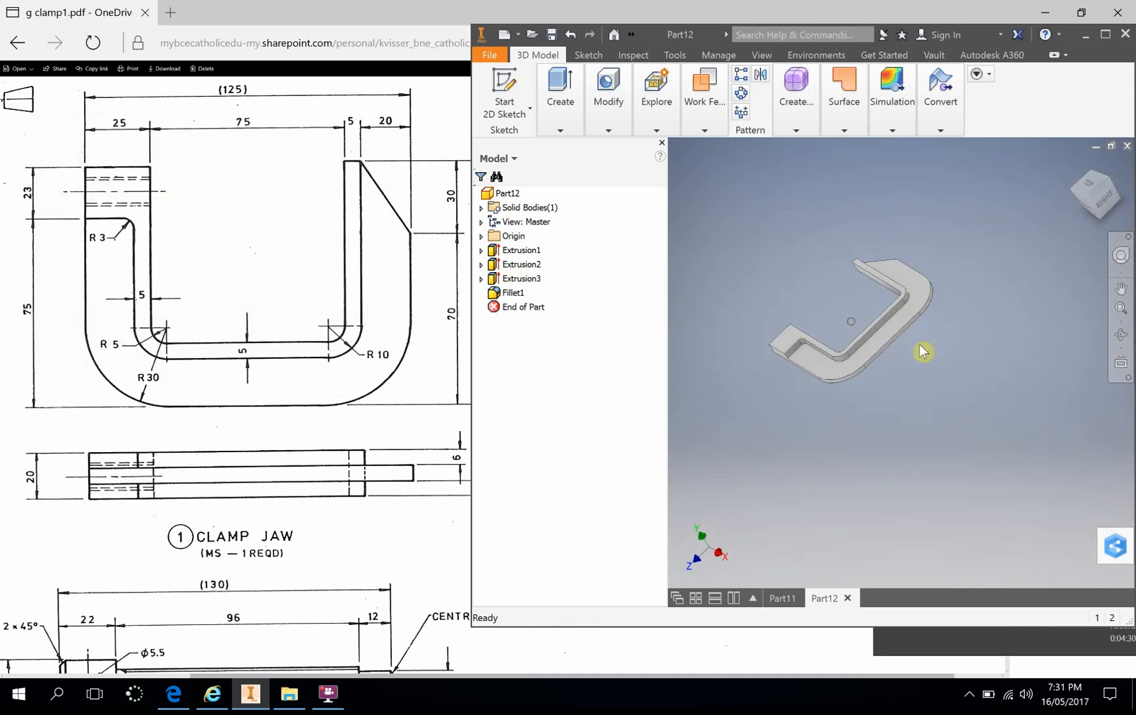
{"action": "scroll", "coordinate": [838, 319], "scroll_direction": "up", "scroll_amount": 2}
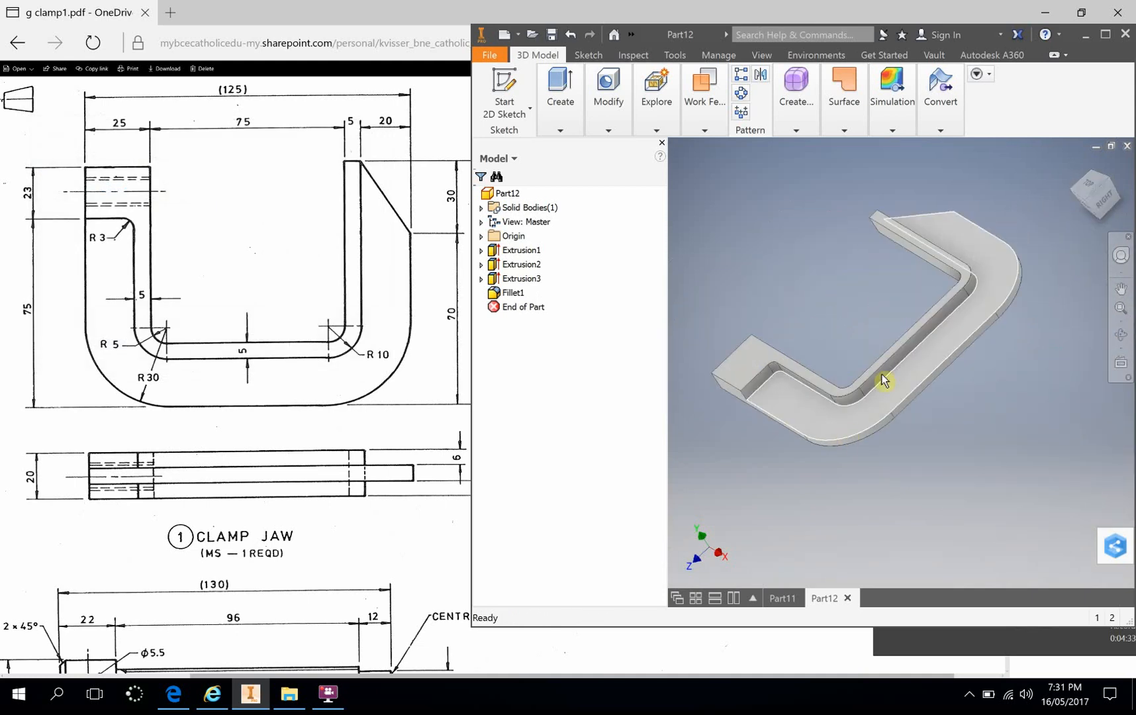
{"action": "middle_click_drag", "start_coordinate": [908, 459], "coordinate": [914, 330], "text": "shift"}
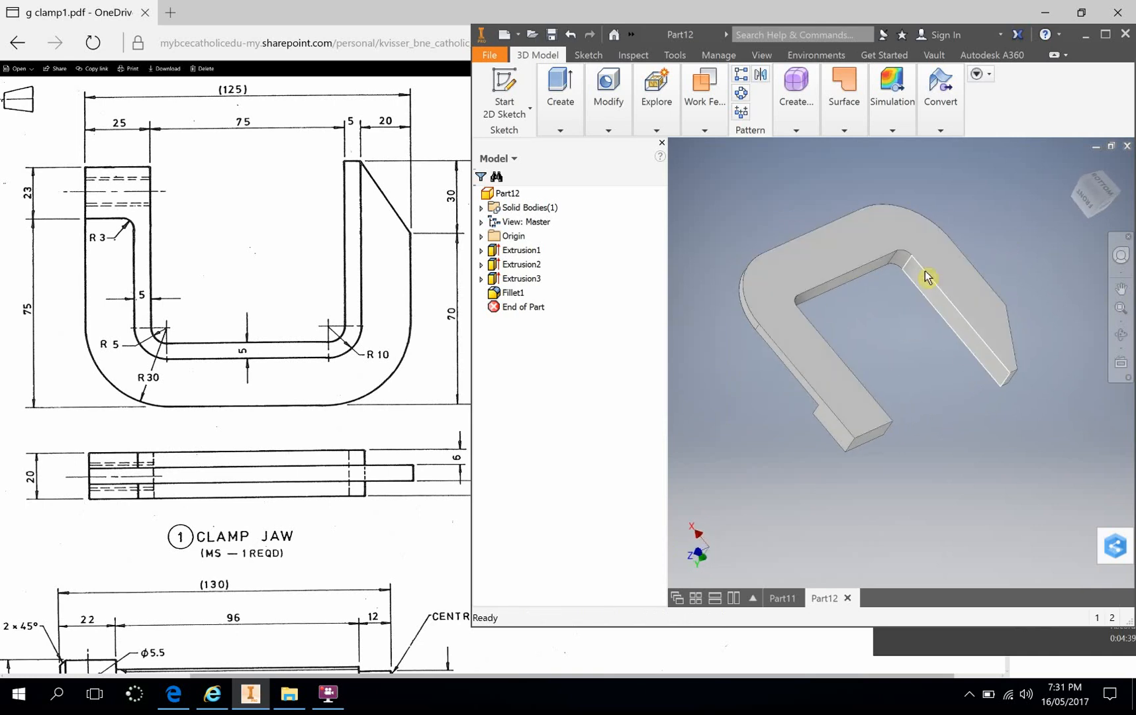
{"action": "middle_click_drag", "start_coordinate": [984, 530], "coordinate": [952, 519], "text": "shift"}
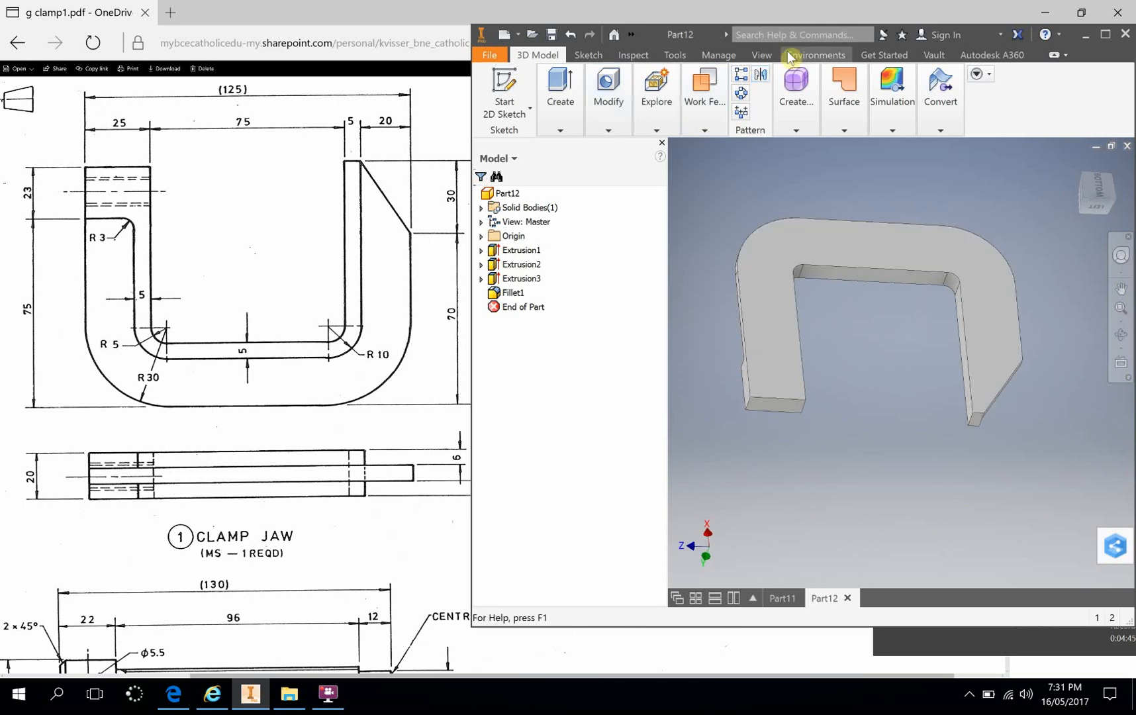
{"action": "left_click", "coordinate": [761, 78]}
{"action": "left_click_drag", "start_coordinate": [776, 157], "coordinate": [599, 91]}
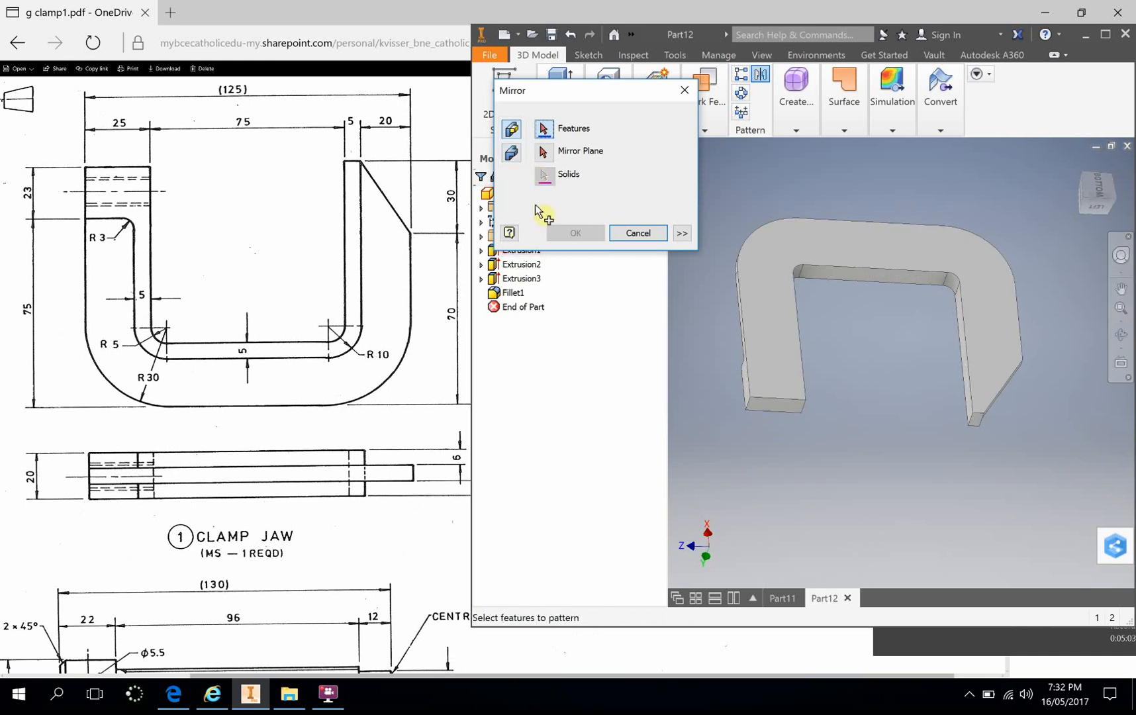
{"action": "left_click", "coordinate": [510, 155]}
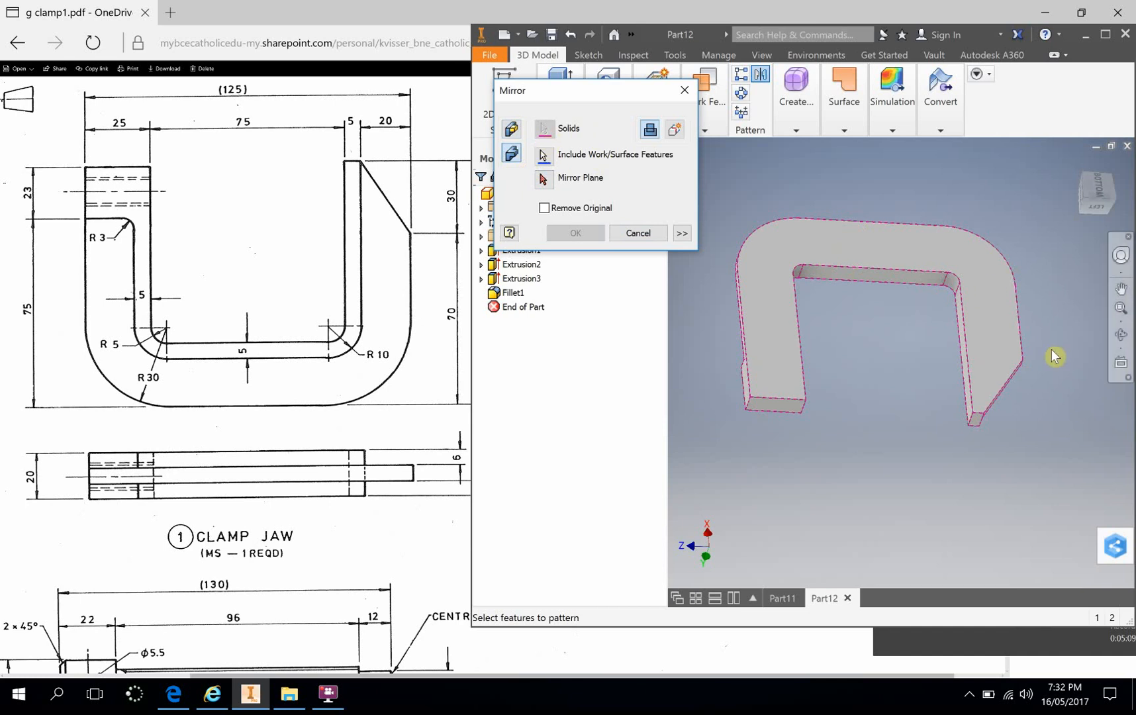
{"action": "middle_click_drag", "start_coordinate": [903, 452], "coordinate": [935, 450], "text": "shift"}
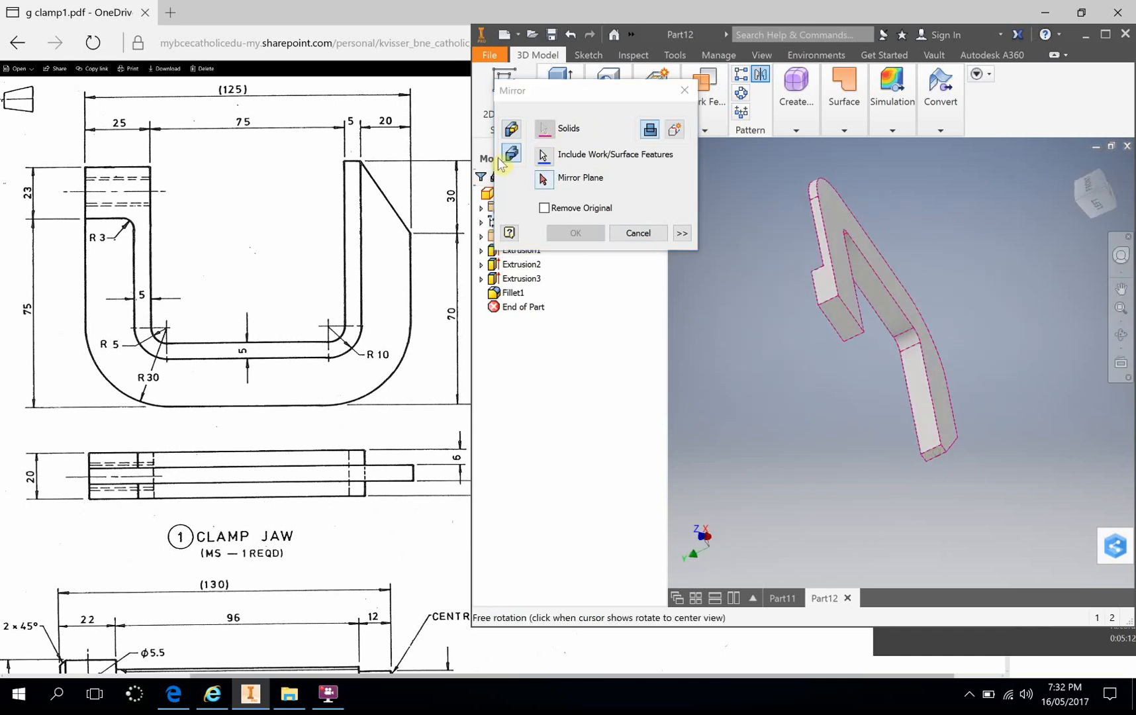
{"action": "left_click", "coordinate": [545, 182]}
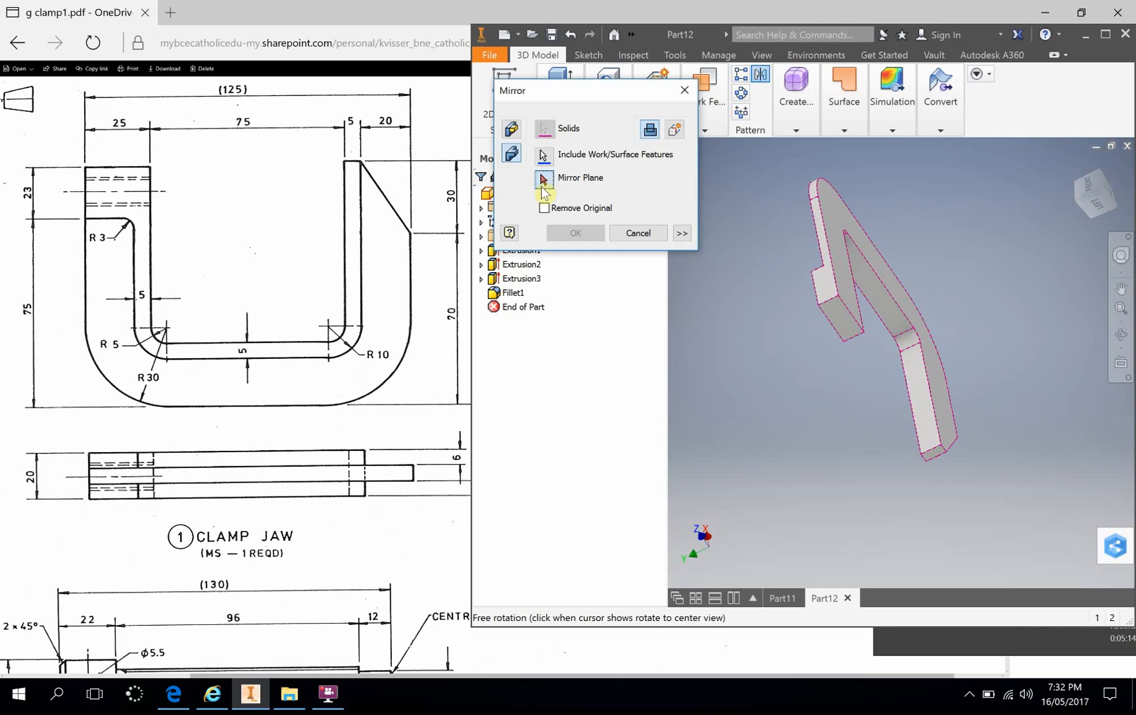
{"action": "left_click", "coordinate": [845, 302]}
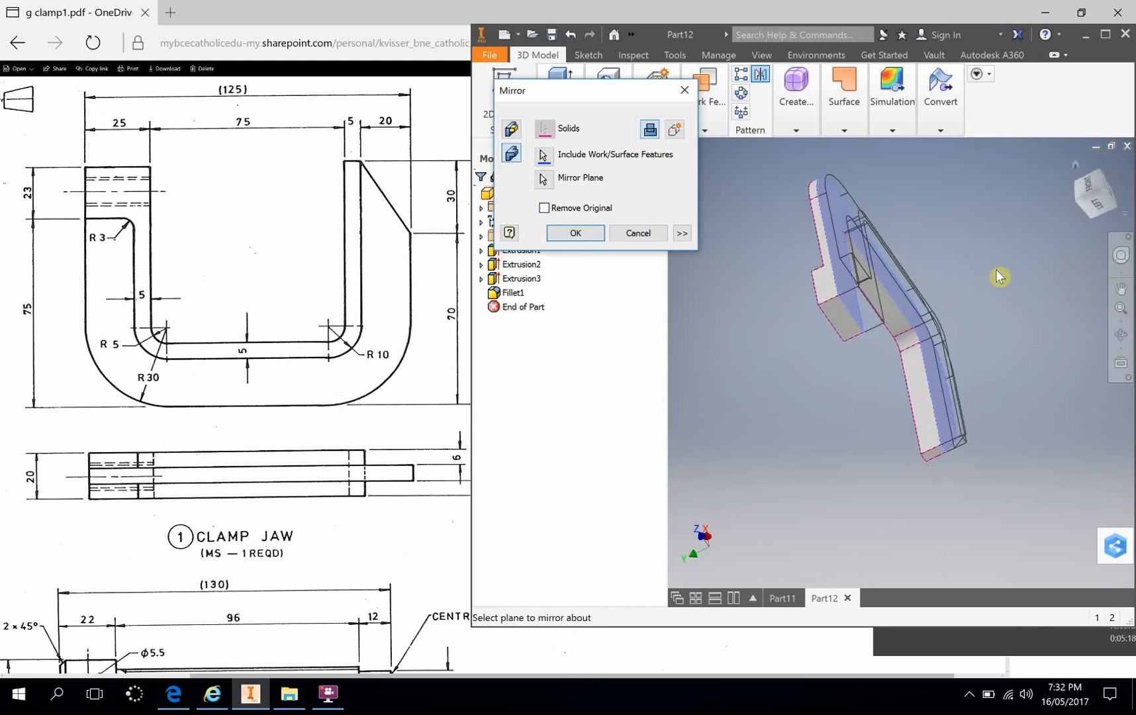
{"action": "mouse_move", "coordinate": [1007, 245]}
{"action": "middle_mouse_down", "text": "shift"}
{"action": "mouse_move", "coordinate": [911, 202]}
{"action": "mouse_move", "coordinate": [1053, 225]}
{"action": "mouse_move", "coordinate": [999, 222]}
{"action": "mouse_move", "coordinate": [963, 178]}
{"action": "mouse_move", "coordinate": [1003, 223]}
{"action": "middle_mouse_up", "text": "shift"}
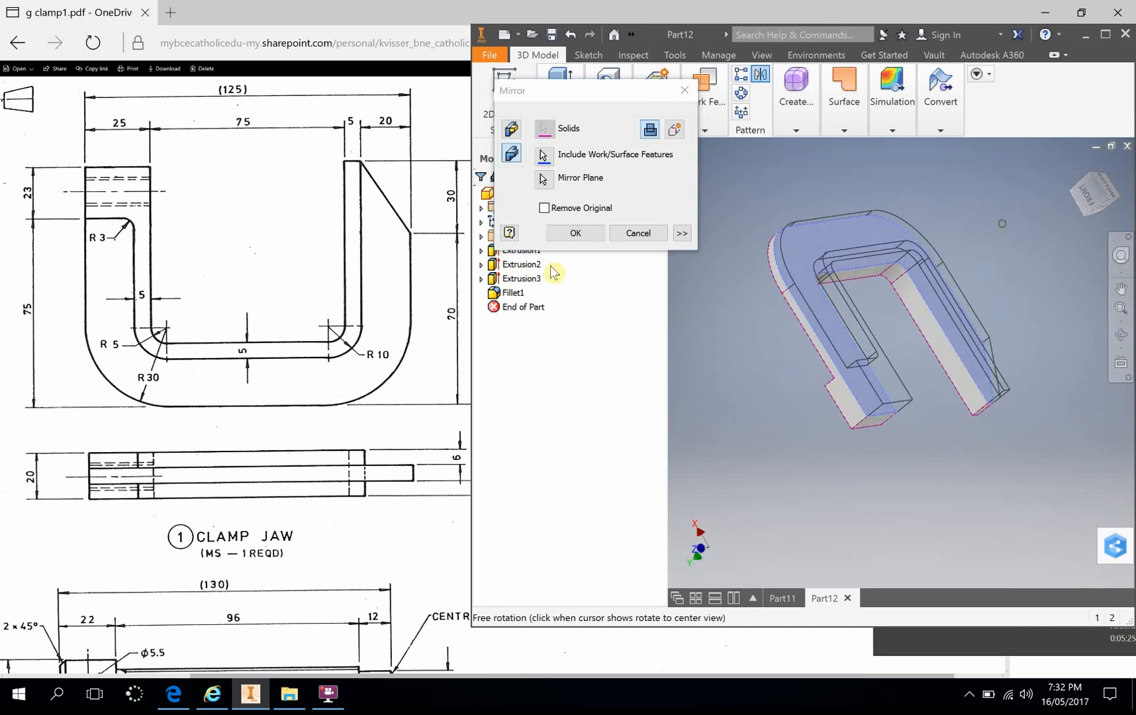
{"action": "left_click", "coordinate": [545, 208]}
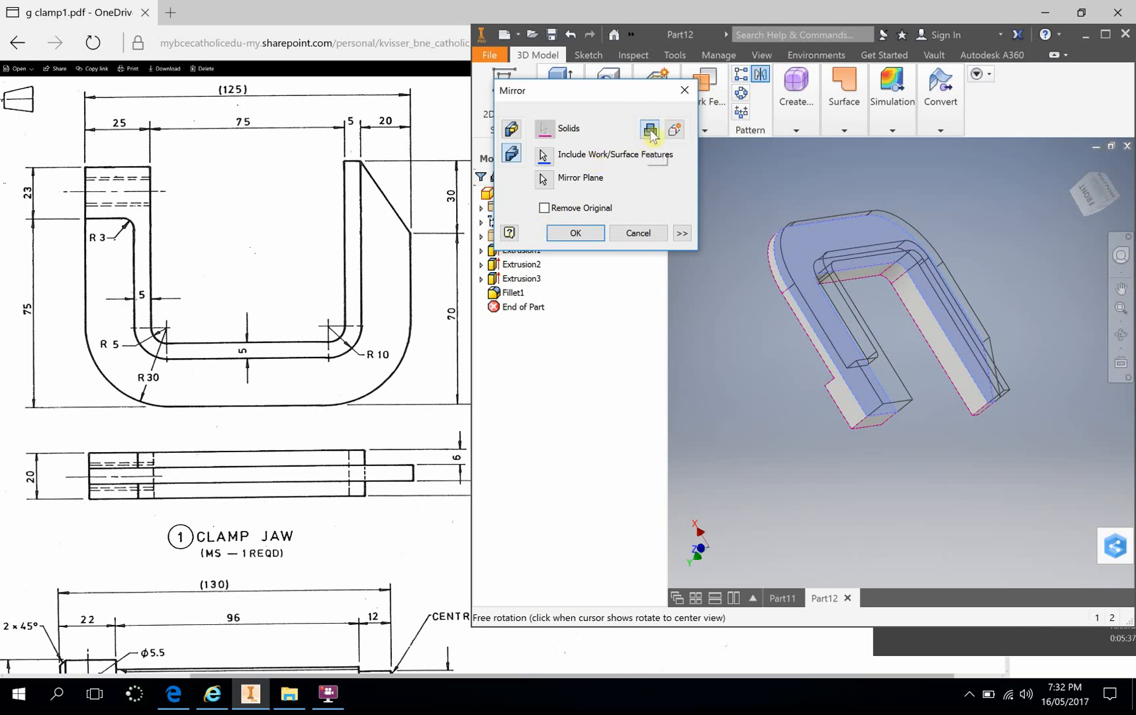
{"action": "left_click", "coordinate": [575, 232]}
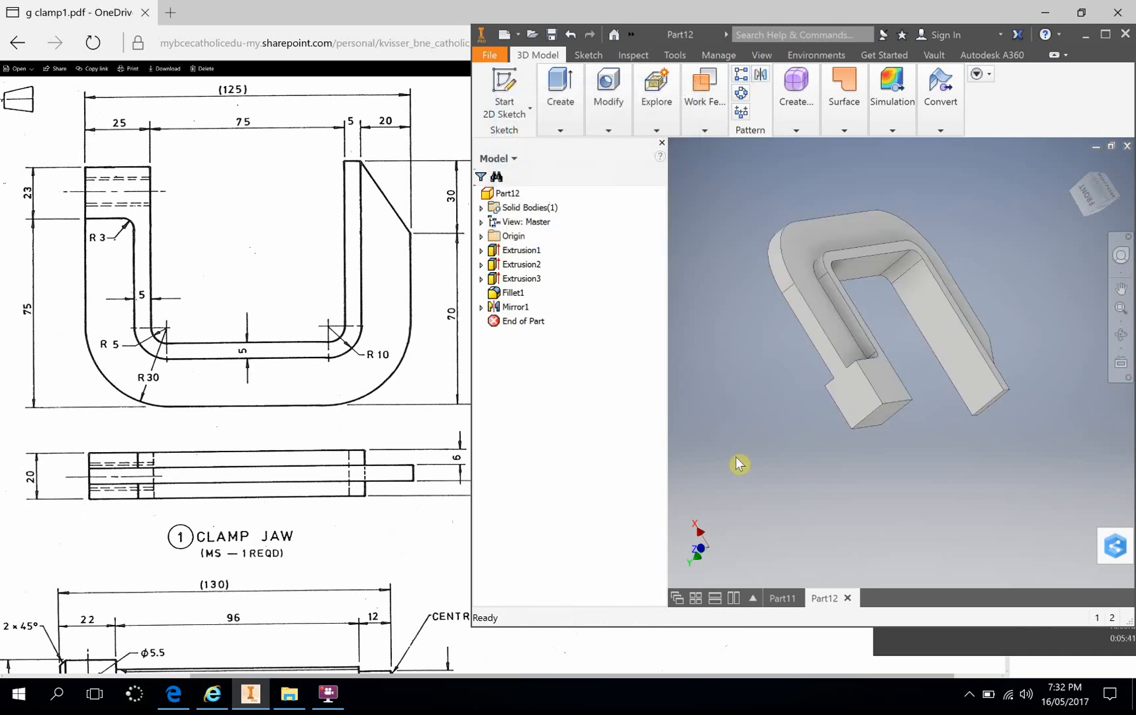
Inspect the mirrored jaw, and switch to the PDF drawing to examine the end view's hole and rounded end dimensions.
{"action": "left_click_drag", "start_coordinate": [736, 465], "coordinate": [877, 337]}
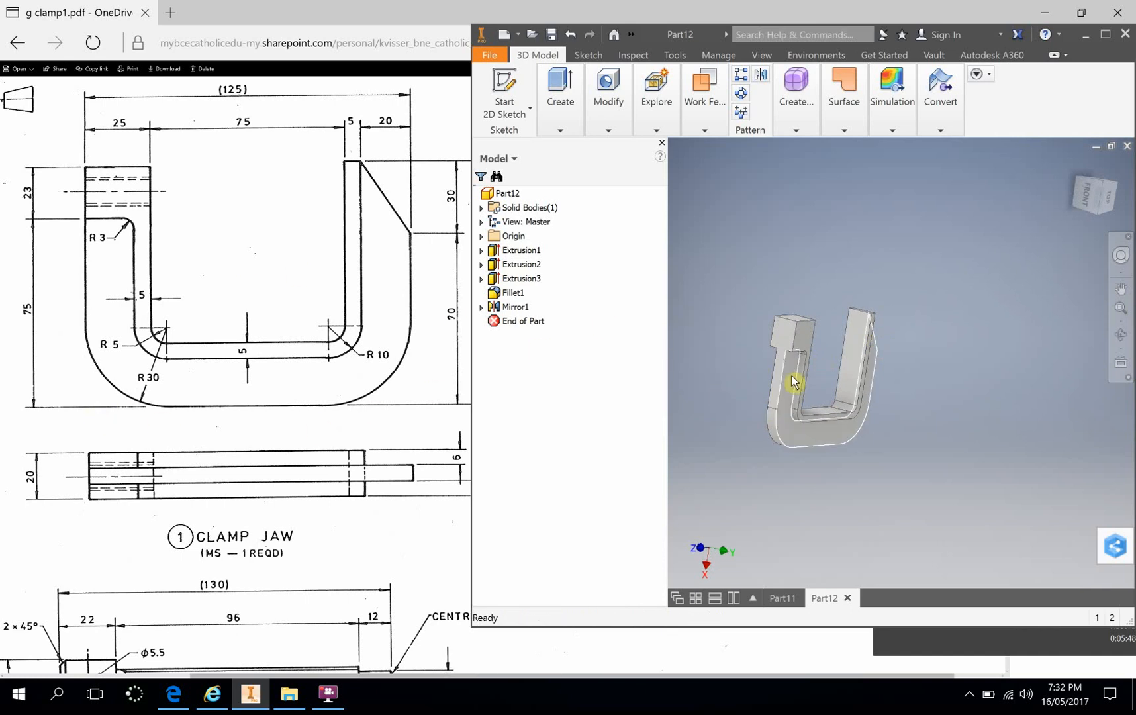
{"action": "scroll", "coordinate": [785, 347], "scroll_direction": "down", "scroll_amount": 1}
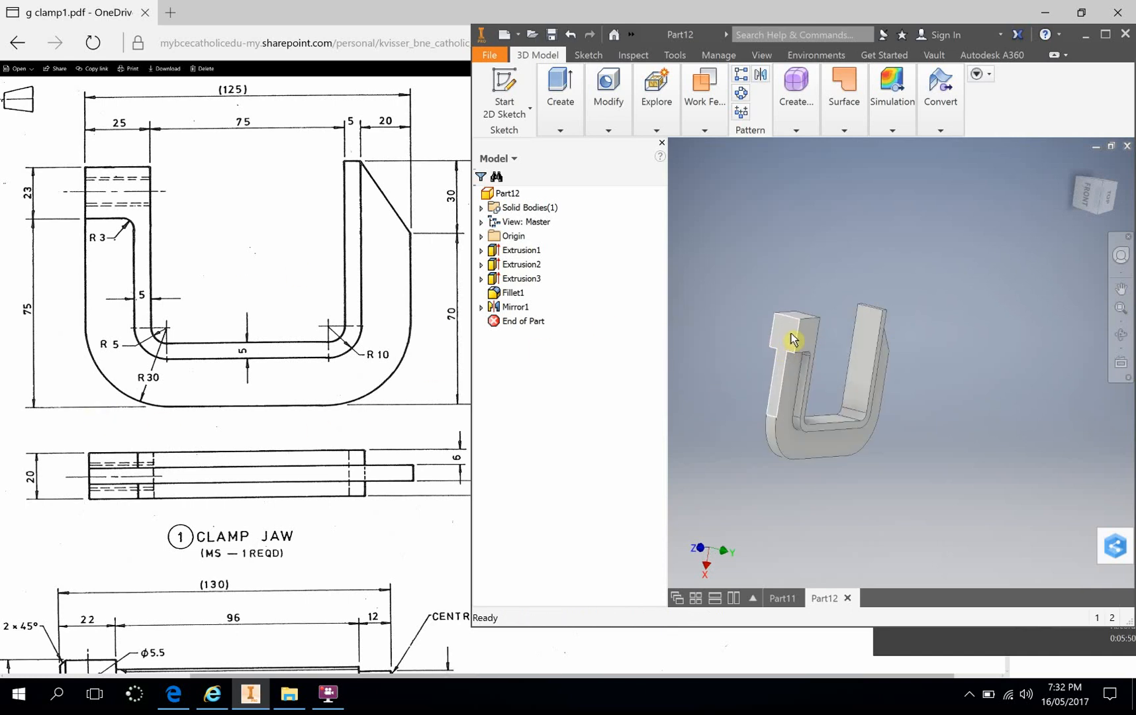
{"action": "scroll", "coordinate": [788, 344], "scroll_direction": "down", "scroll_amount": 3}
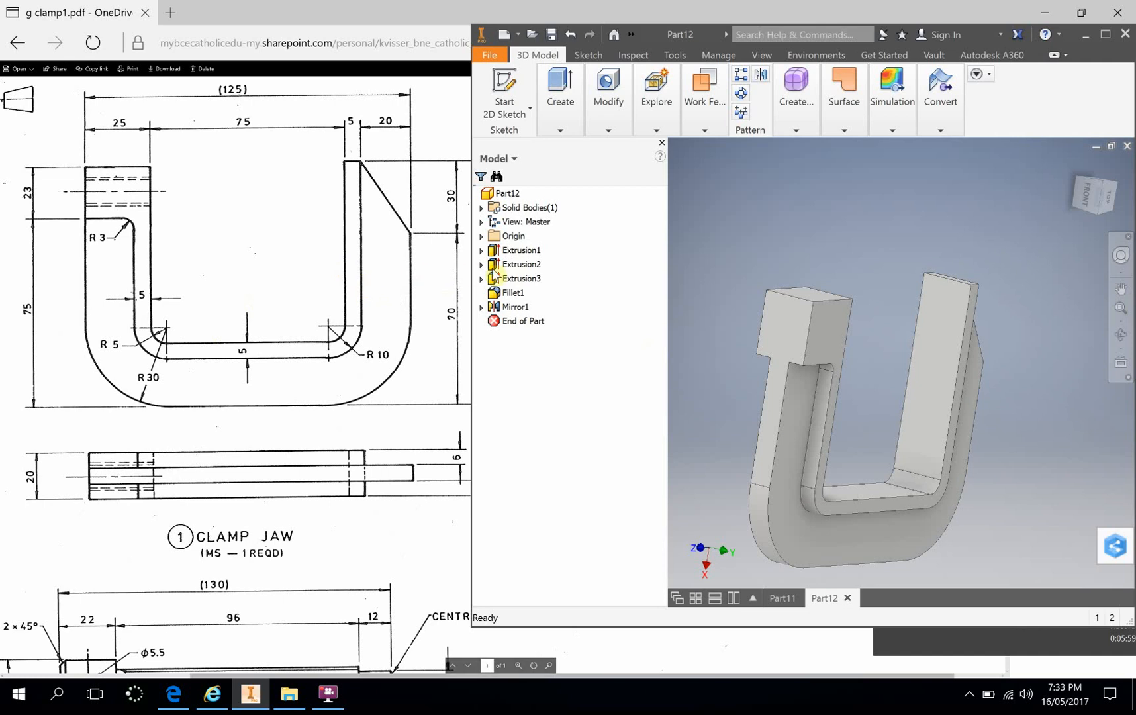
{"action": "left_click", "coordinate": [294, 267]}
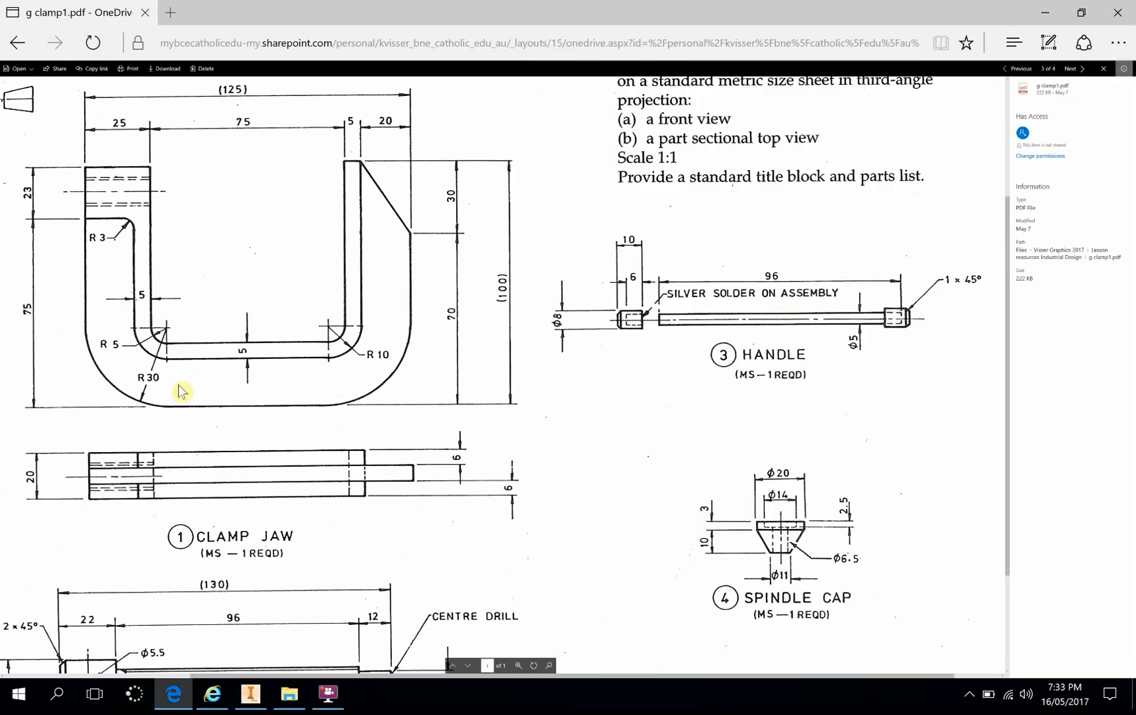
{"action": "scroll", "coordinate": [186, 390], "scroll_direction": "up", "scroll_amount": 2}
{"action": "scroll", "coordinate": [191, 393], "scroll_direction": "down", "scroll_amount": 2}
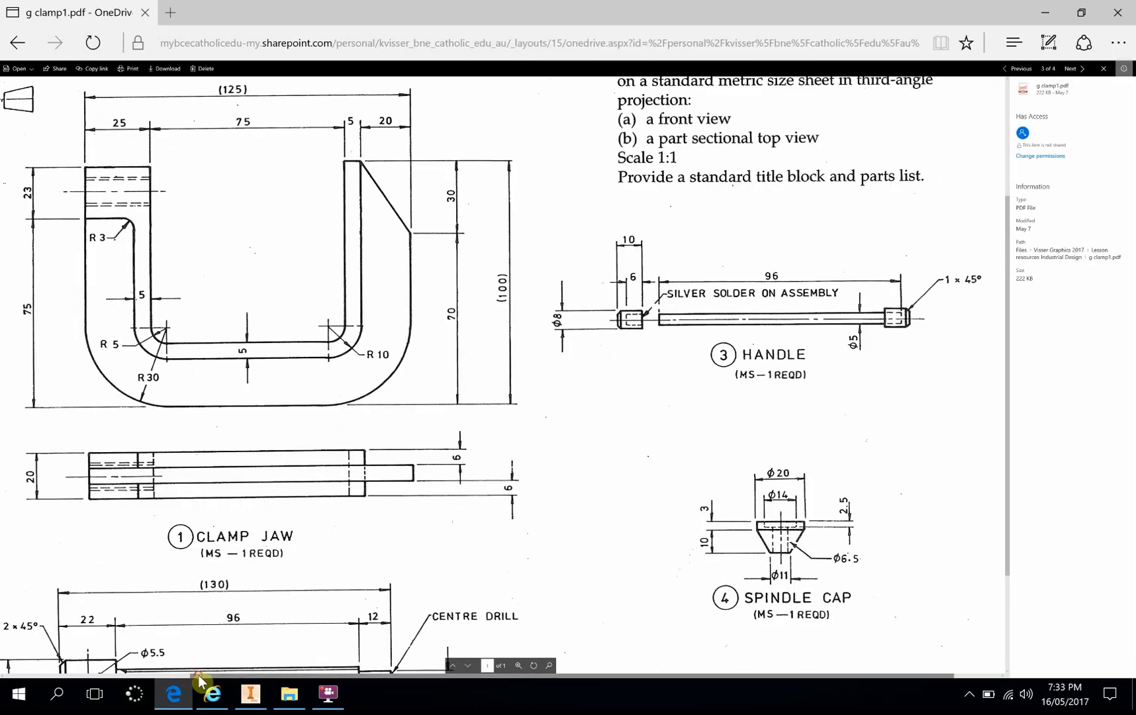
{"action": "scroll", "coordinate": [167, 677], "scroll_direction": "left", "scroll_amount": 1}
{"action": "left_click_drag", "start_coordinate": [154, 674], "coordinate": [42, 675]}
{"action": "scroll", "coordinate": [145, 338], "scroll_direction": "up", "scroll_amount": 3}
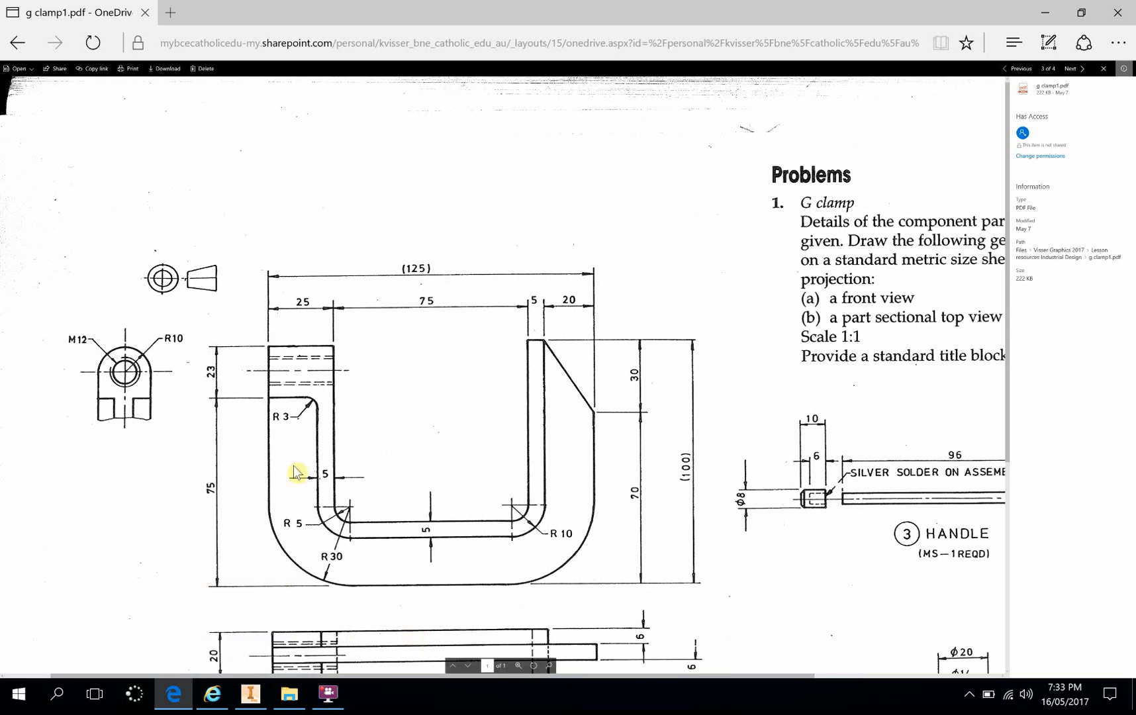
Maximize the part window and round the two long outer edges of the end block around the hole with 10 mm fillets.
{"action": "left_click", "coordinate": [324, 692]}
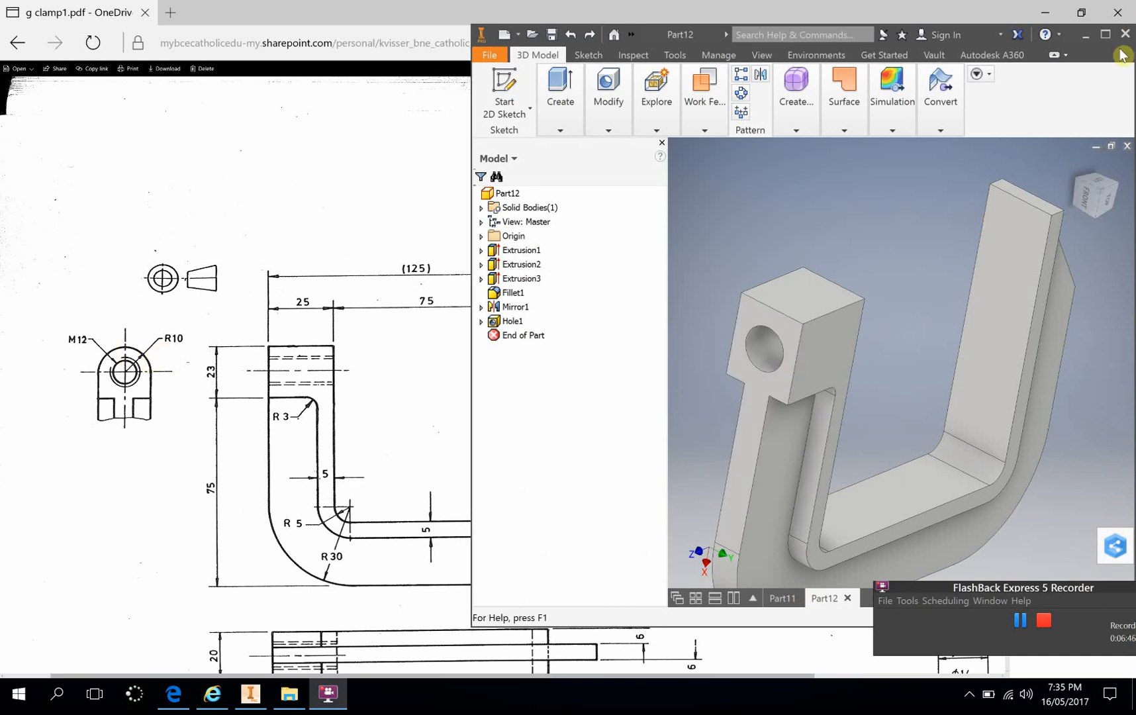
{"action": "left_click", "coordinate": [1105, 34]}
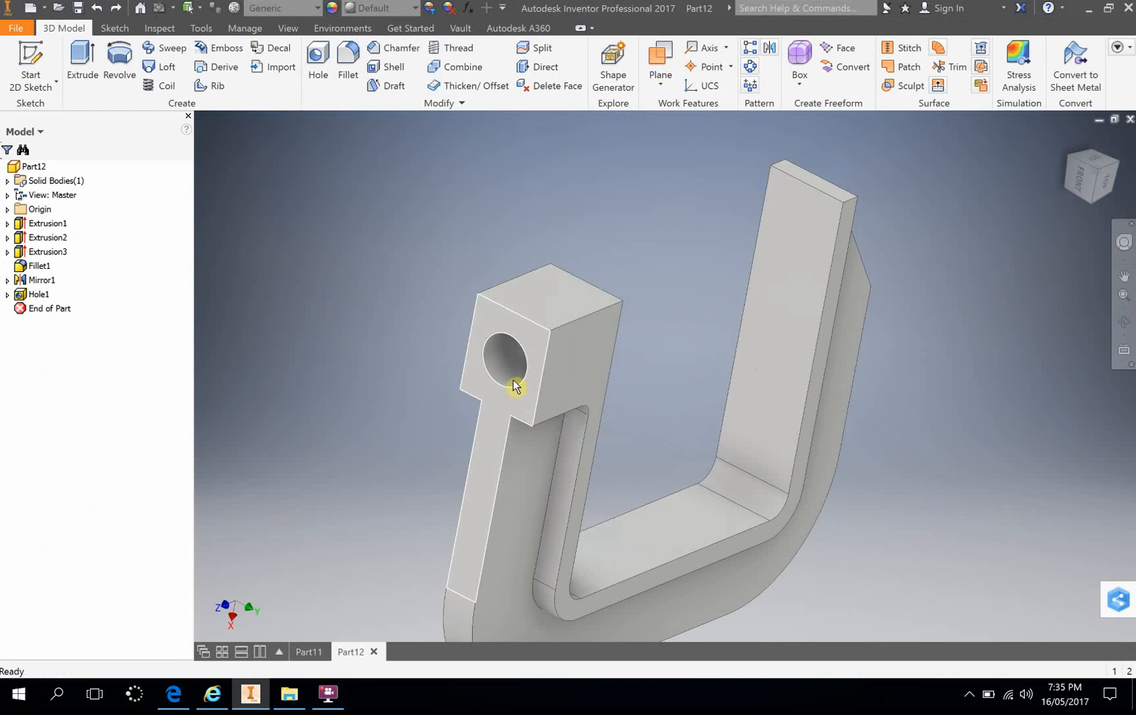
{"action": "left_click", "coordinate": [513, 280]}
{"action": "left_click", "coordinate": [576, 316]}
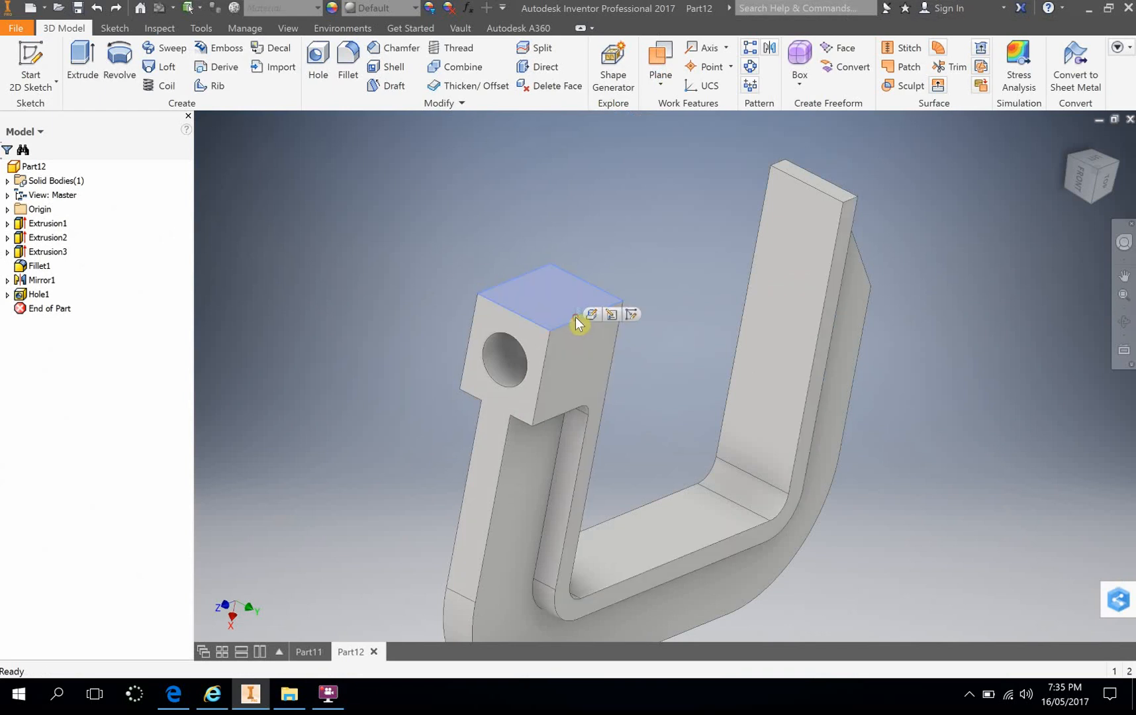
{"action": "left_click", "coordinate": [638, 254]}
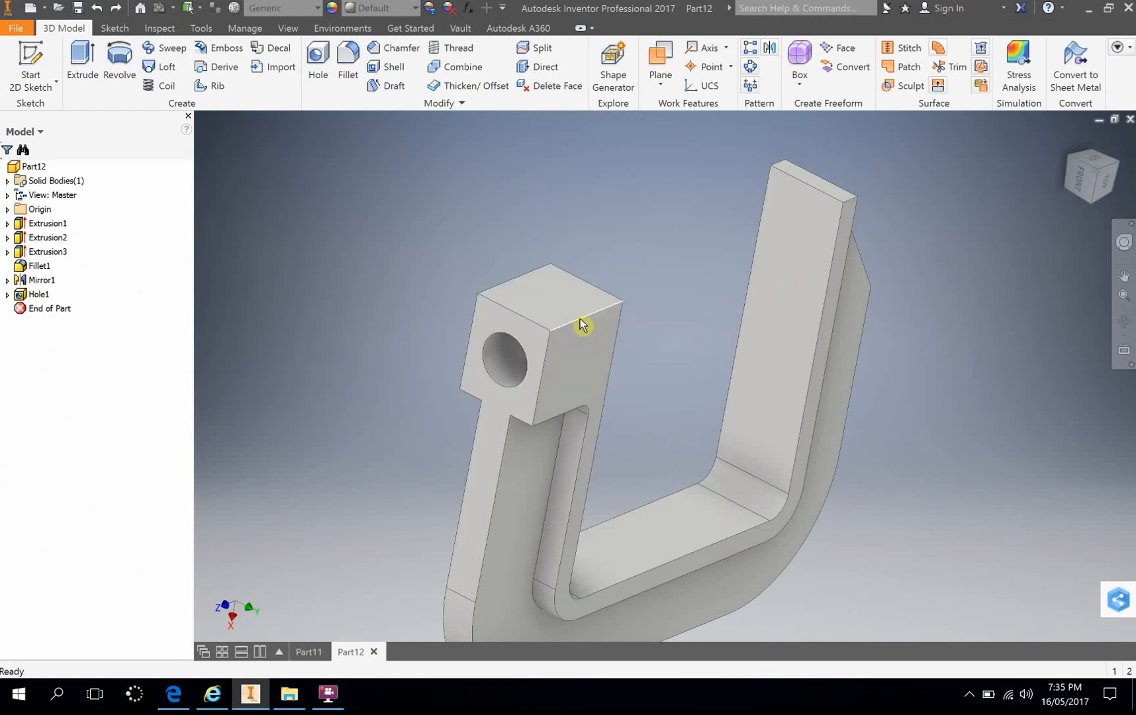
{"action": "left_click", "coordinate": [580, 320]}
{"action": "left_click", "coordinate": [511, 285]}
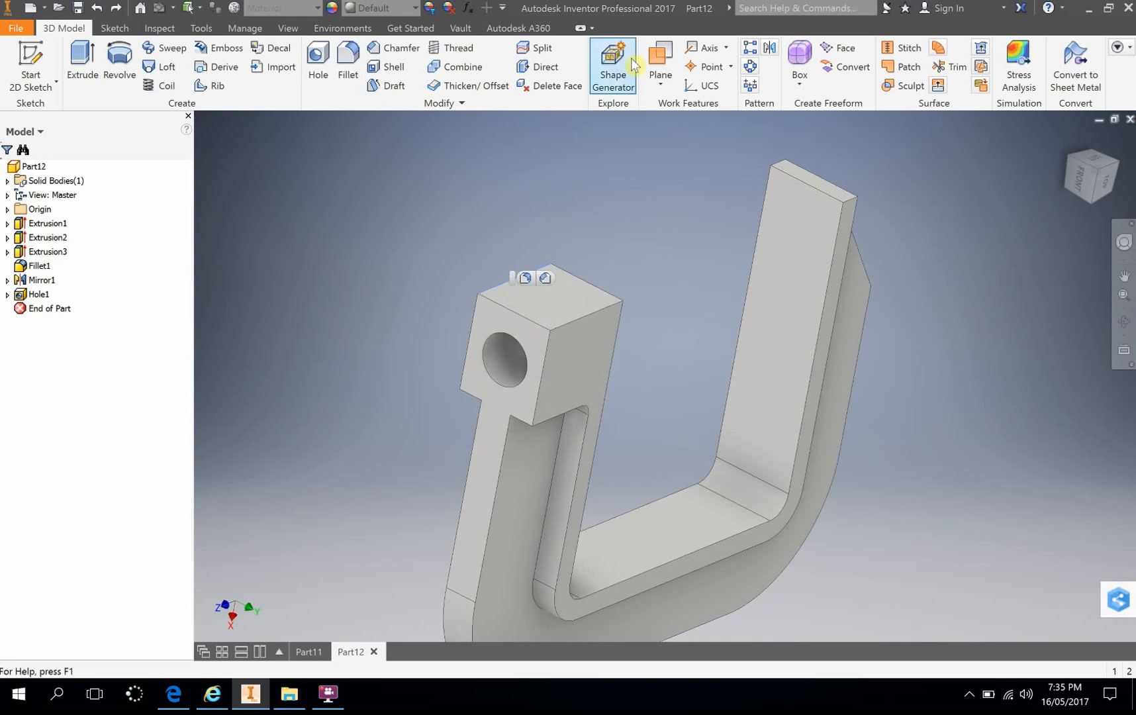
{"action": "left_click", "coordinate": [525, 278]}
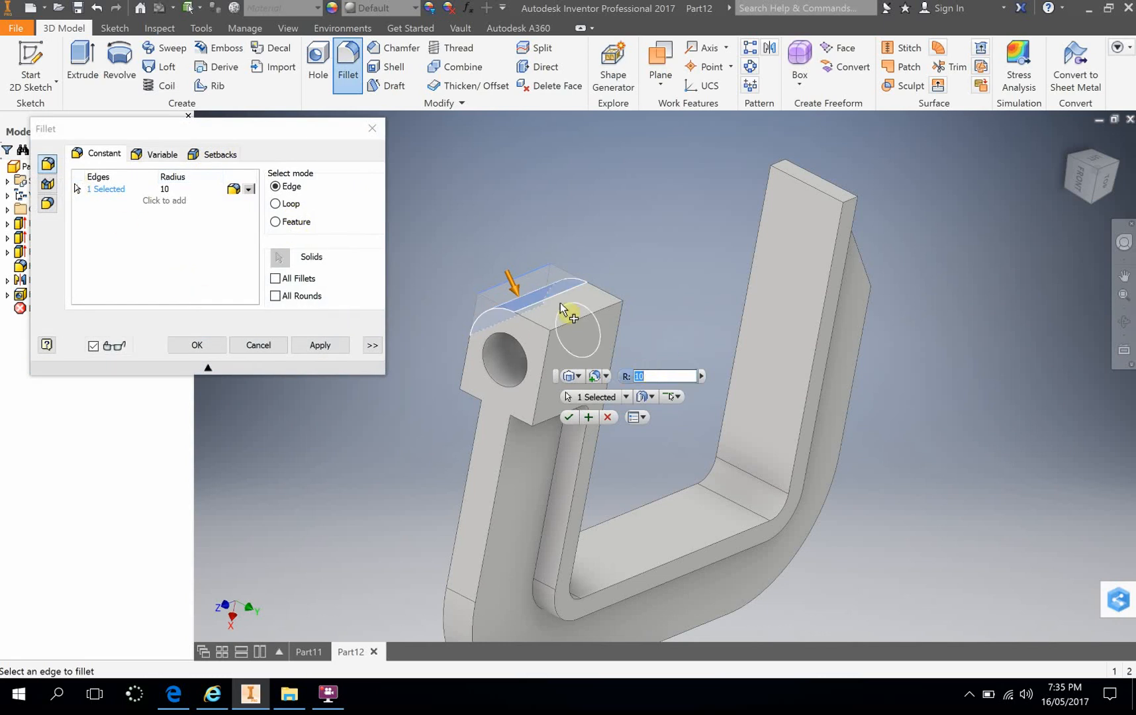
{"action": "left_click", "coordinate": [571, 321]}
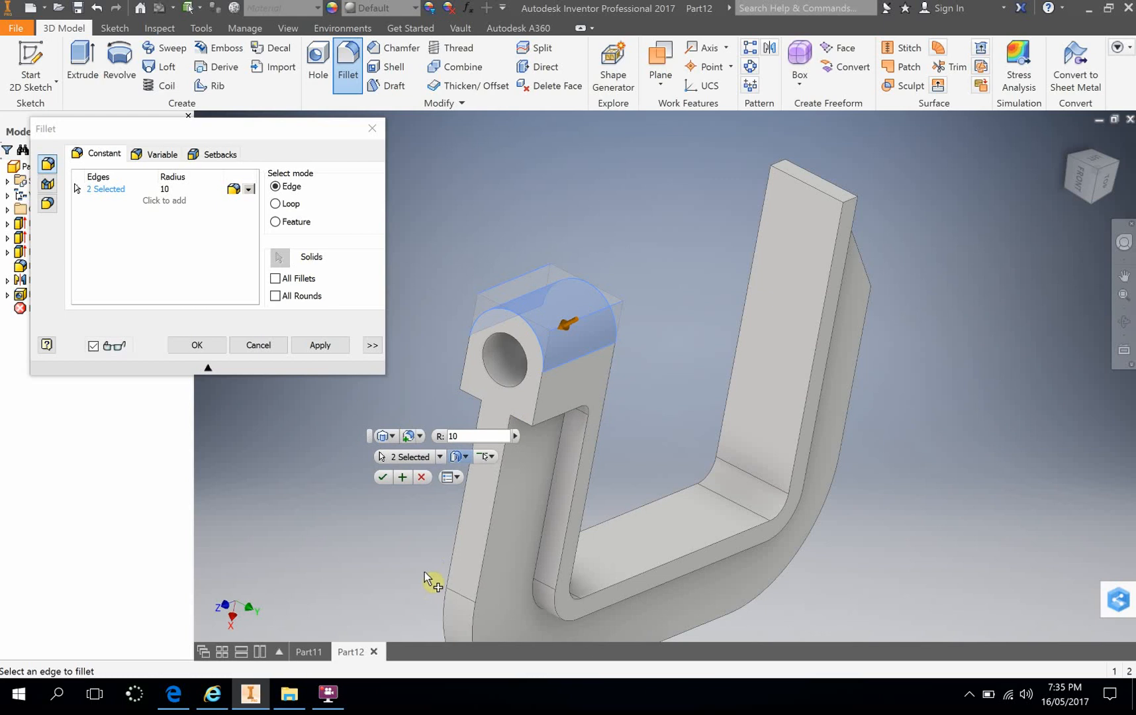
{"action": "left_click", "coordinate": [385, 478]}
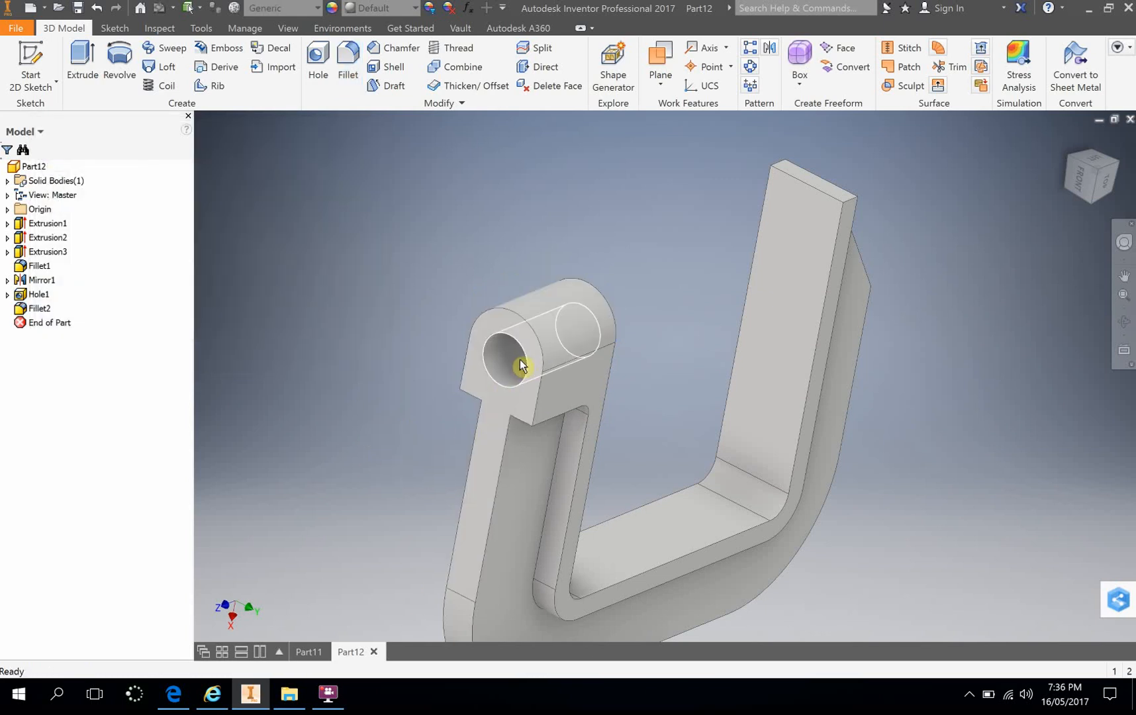
Expand the hole feature on the end block and open its definition to review the hole type and dimensions.
{"action": "left_click", "coordinate": [6, 294]}
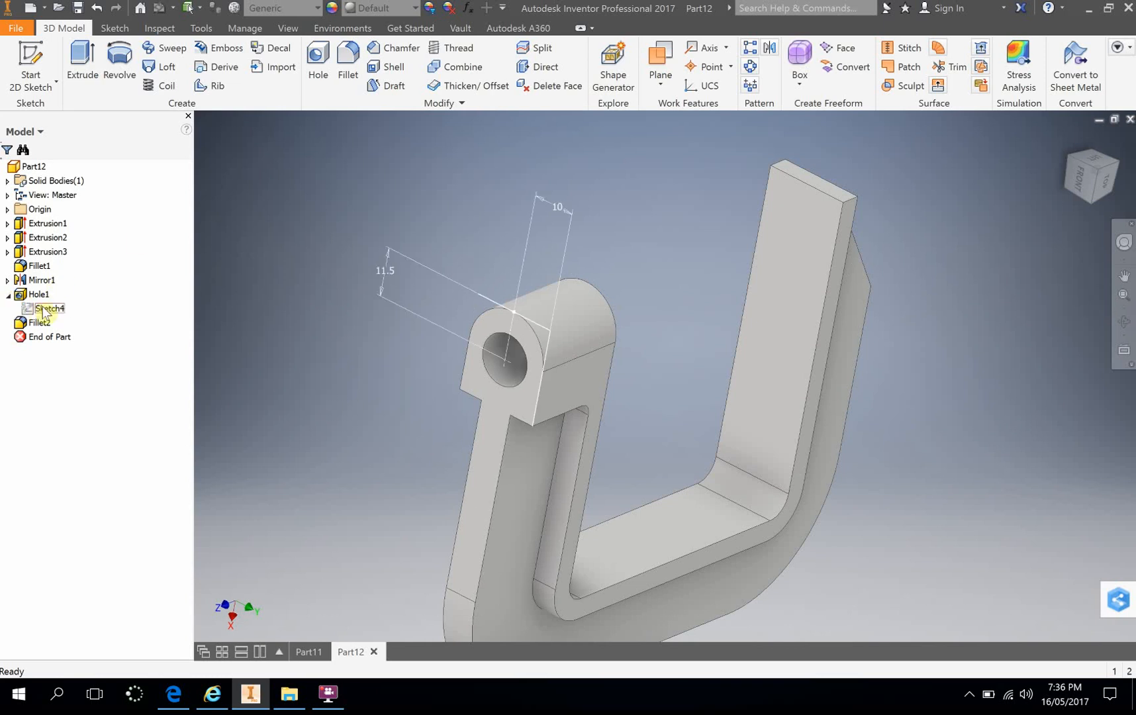
{"action": "left_click", "coordinate": [115, 28]}
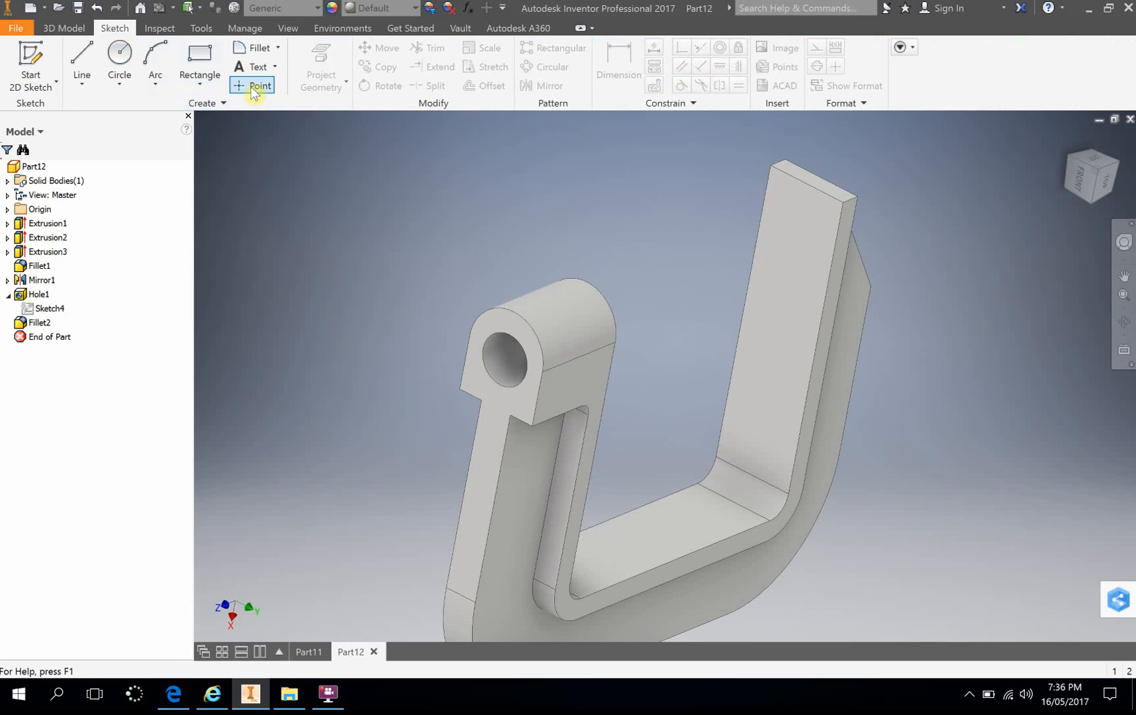
{"action": "double_click", "coordinate": [22, 294]}
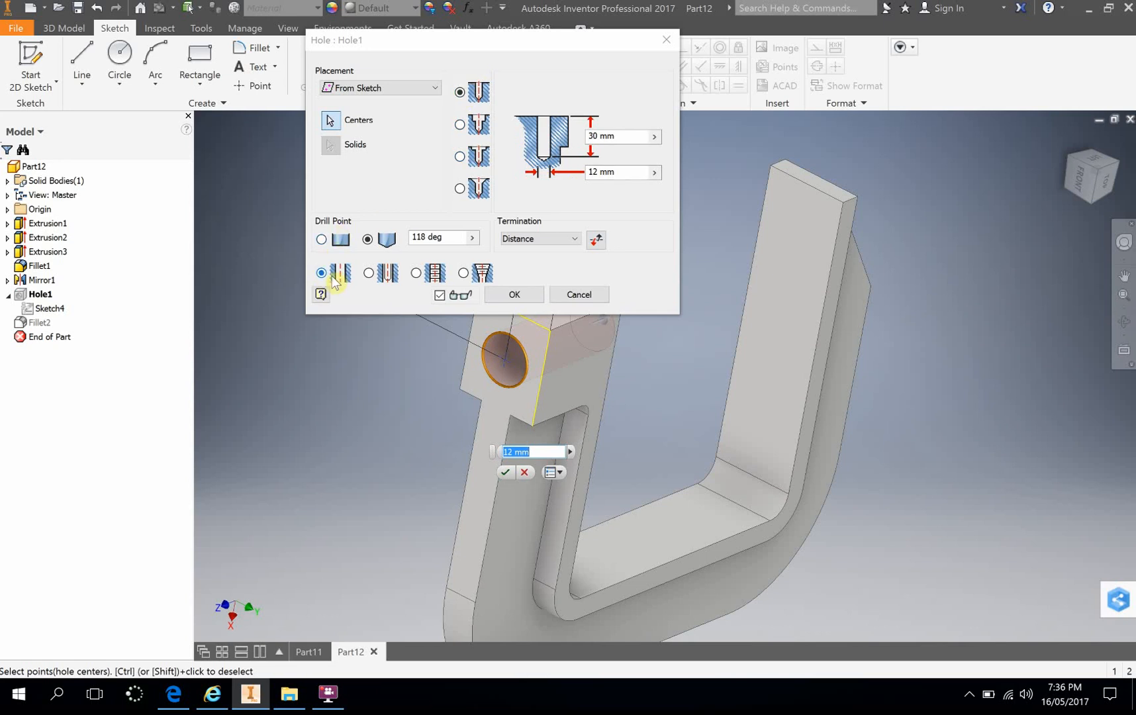
{"action": "left_click", "coordinate": [514, 295]}
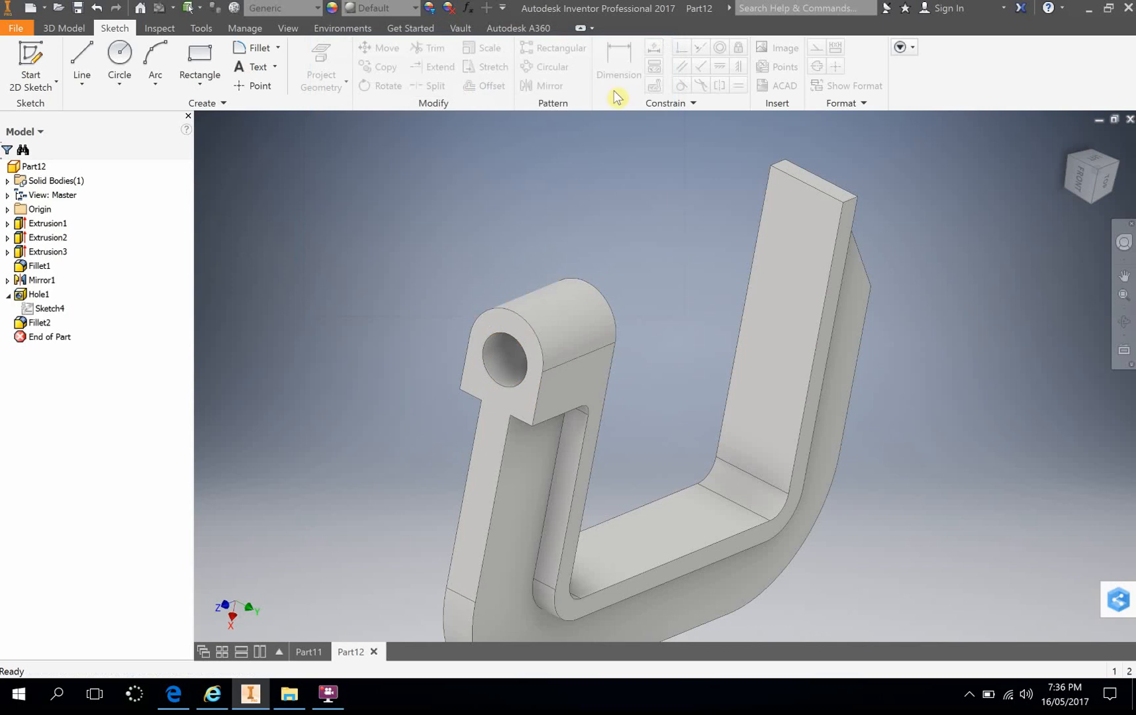
Apply a full-length right-hand M12x1.5 ANSI Metric thread to the end block's hole face, and add a second thread, M12x1.75, on the same face.
{"action": "left_click", "coordinate": [63, 28]}
{"action": "left_click", "coordinate": [452, 47]}
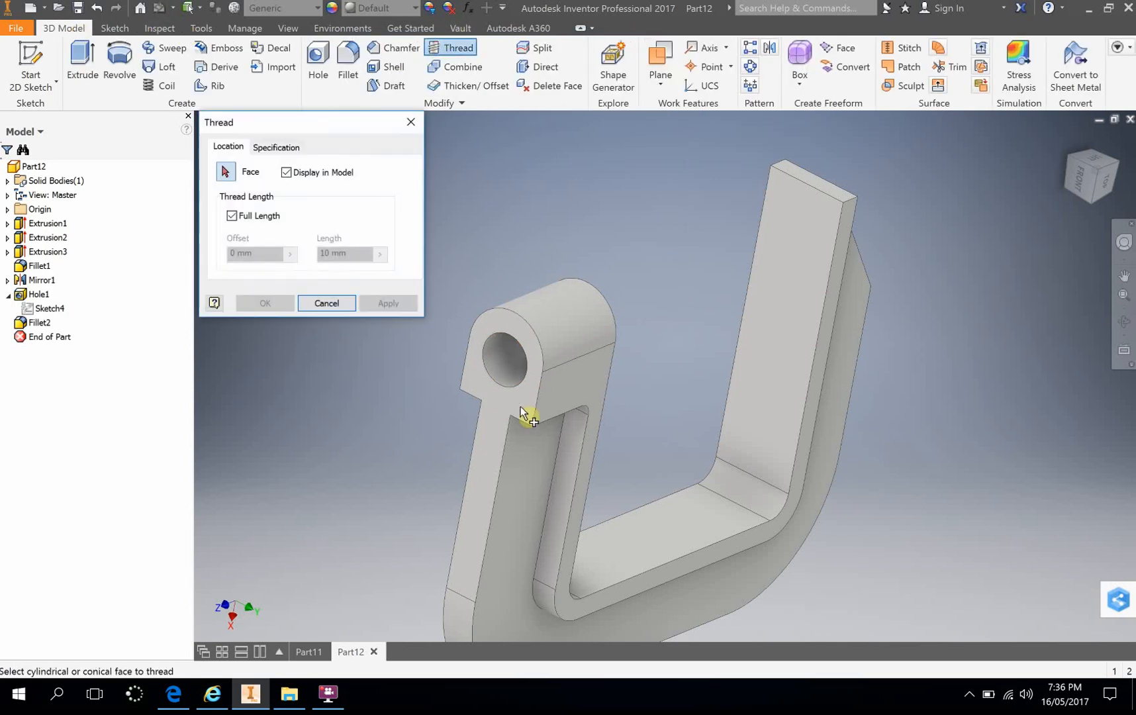
{"action": "left_click", "coordinate": [505, 357]}
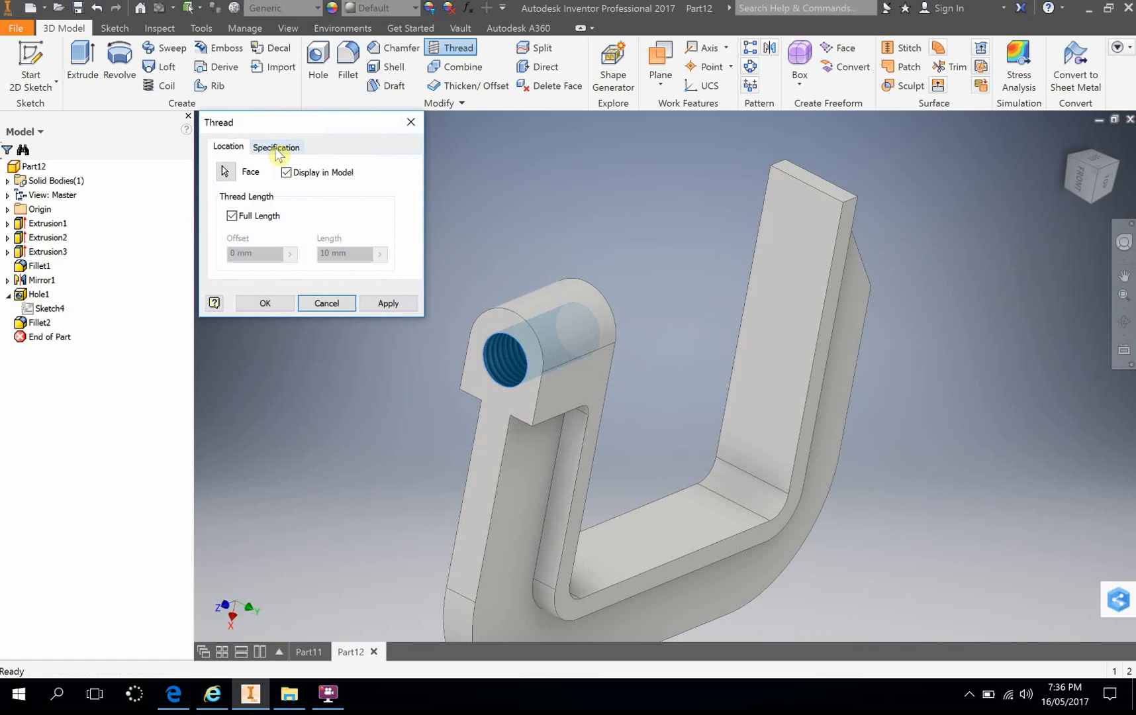
{"action": "left_click", "coordinate": [276, 147]}
{"action": "left_click", "coordinate": [392, 218]}
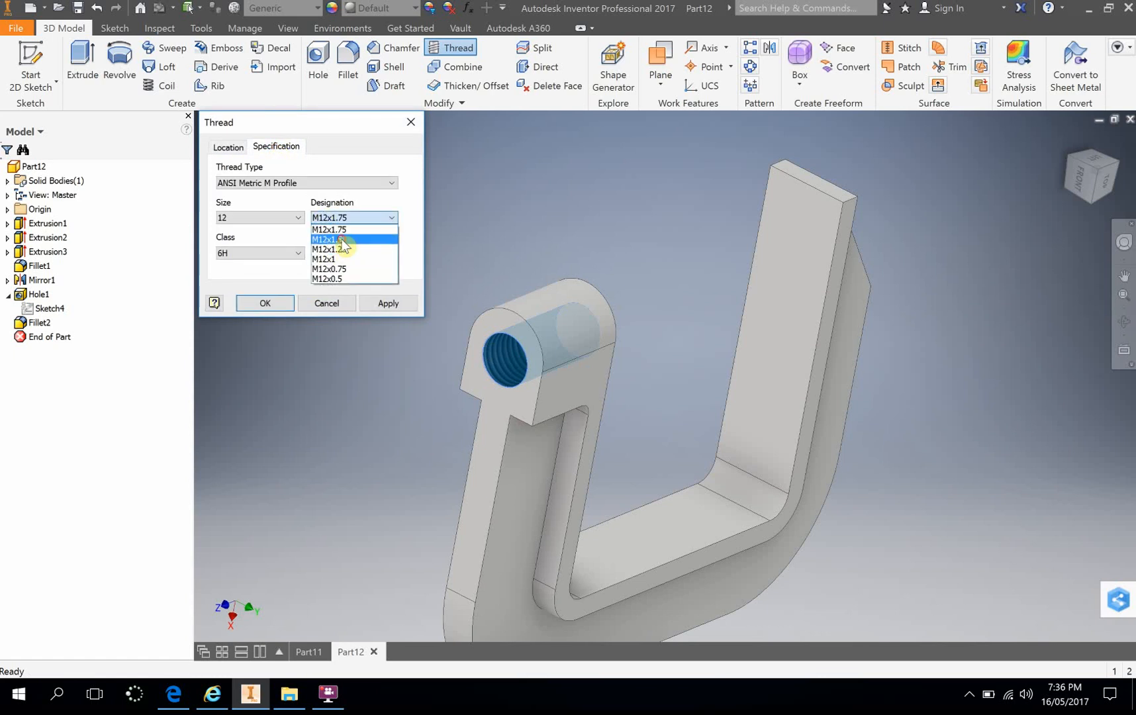
{"action": "left_click", "coordinate": [332, 239]}
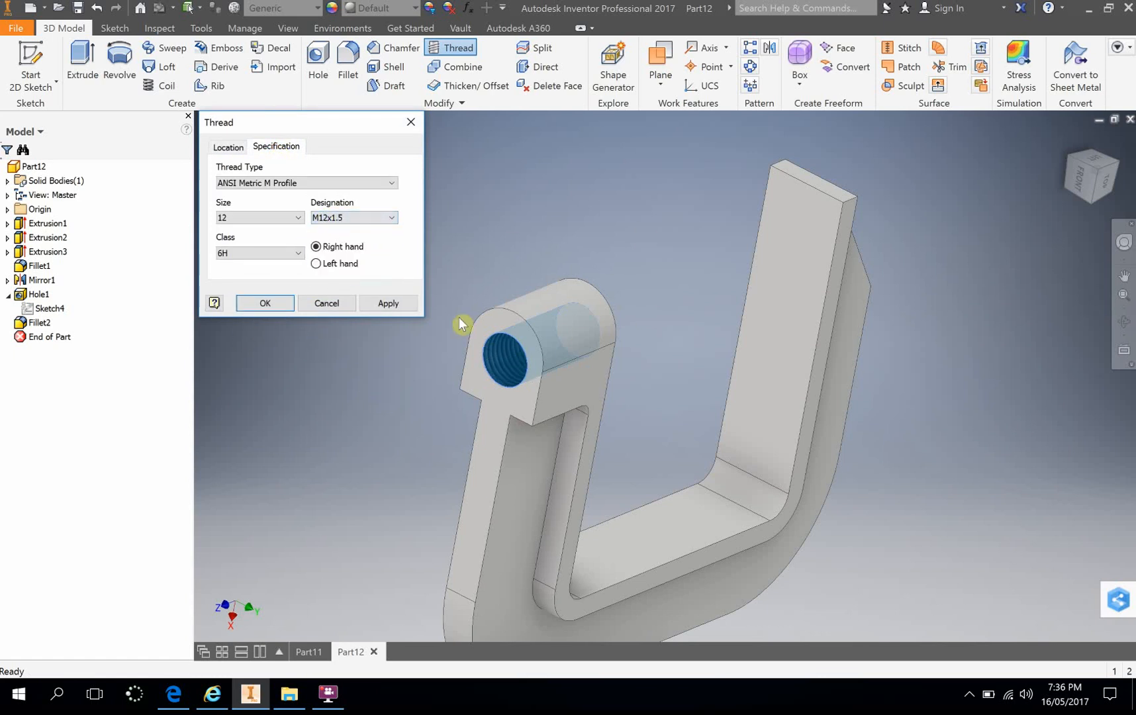
{"action": "left_click", "coordinate": [381, 303]}
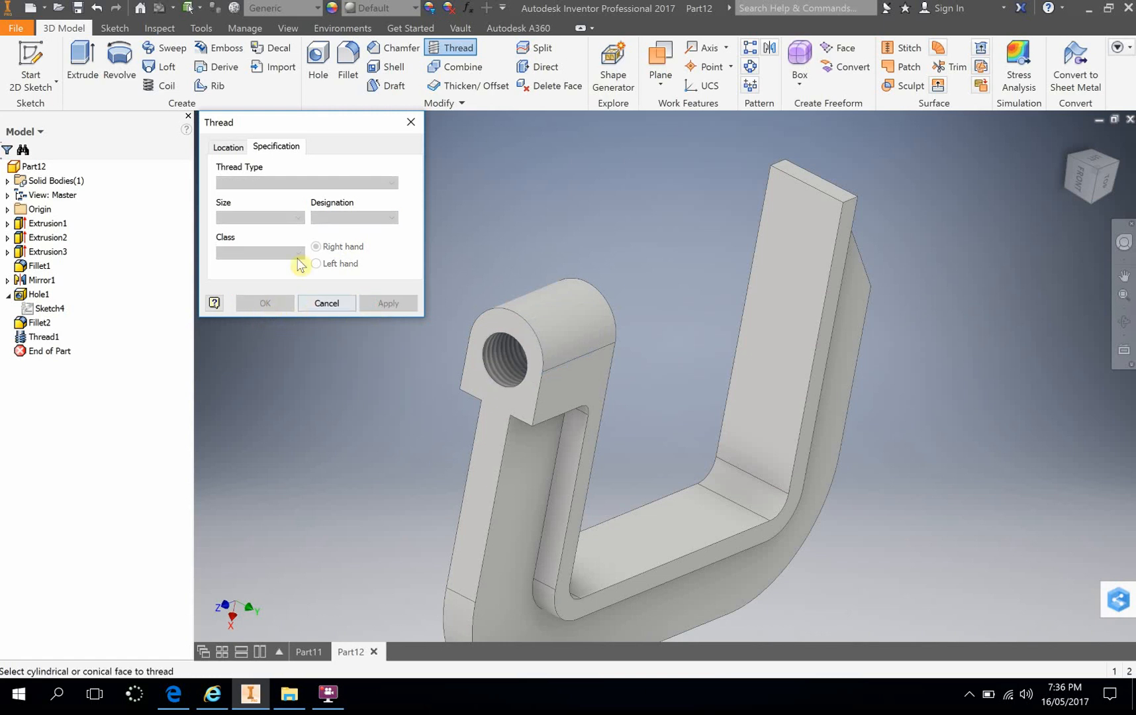
{"action": "left_click", "coordinate": [510, 368]}
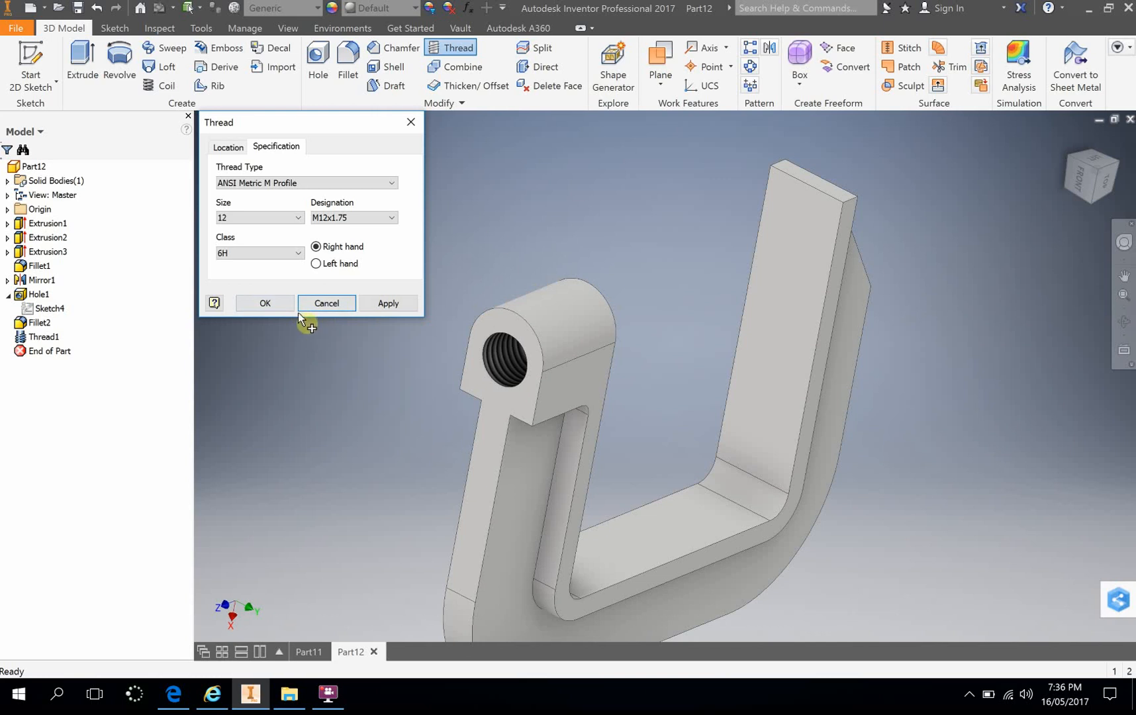
{"action": "left_click", "coordinate": [262, 303]}
Inspect the threaded clamp jaw from several sides.
{"action": "scroll", "coordinate": [500, 371], "scroll_direction": "down", "scroll_amount": 3}
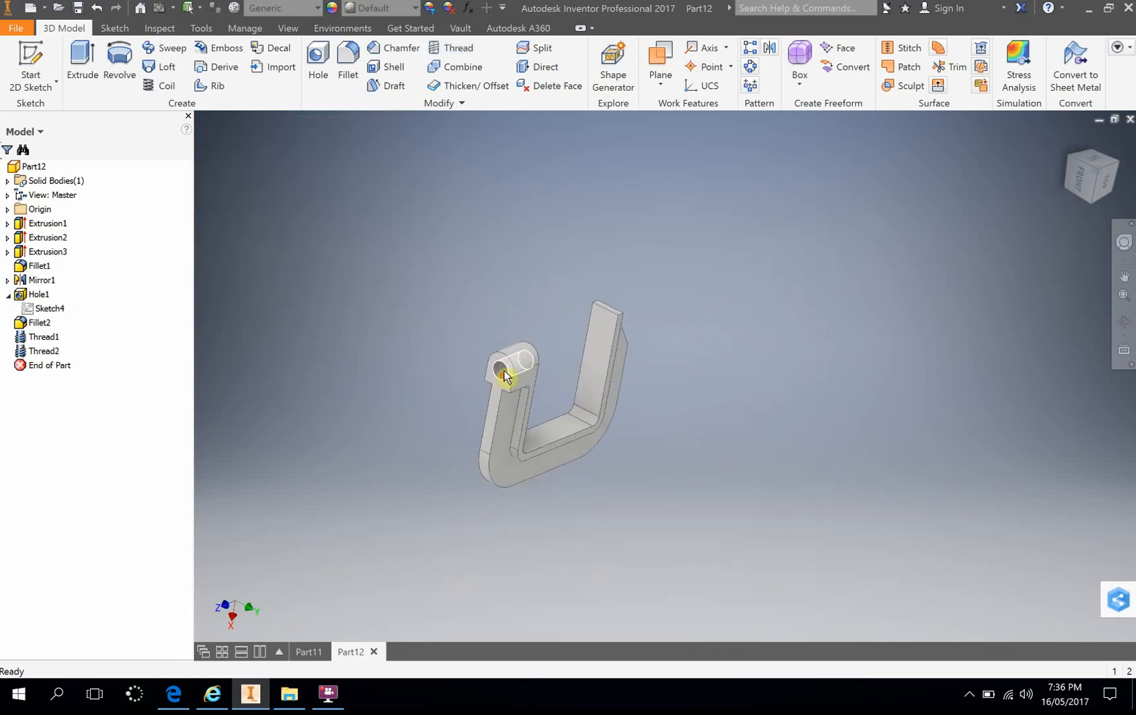
{"action": "scroll", "coordinate": [500, 370], "scroll_direction": "up", "scroll_amount": 2}
{"action": "middle_click_drag", "start_coordinate": [621, 307], "coordinate": [452, 376], "text": "shift"}
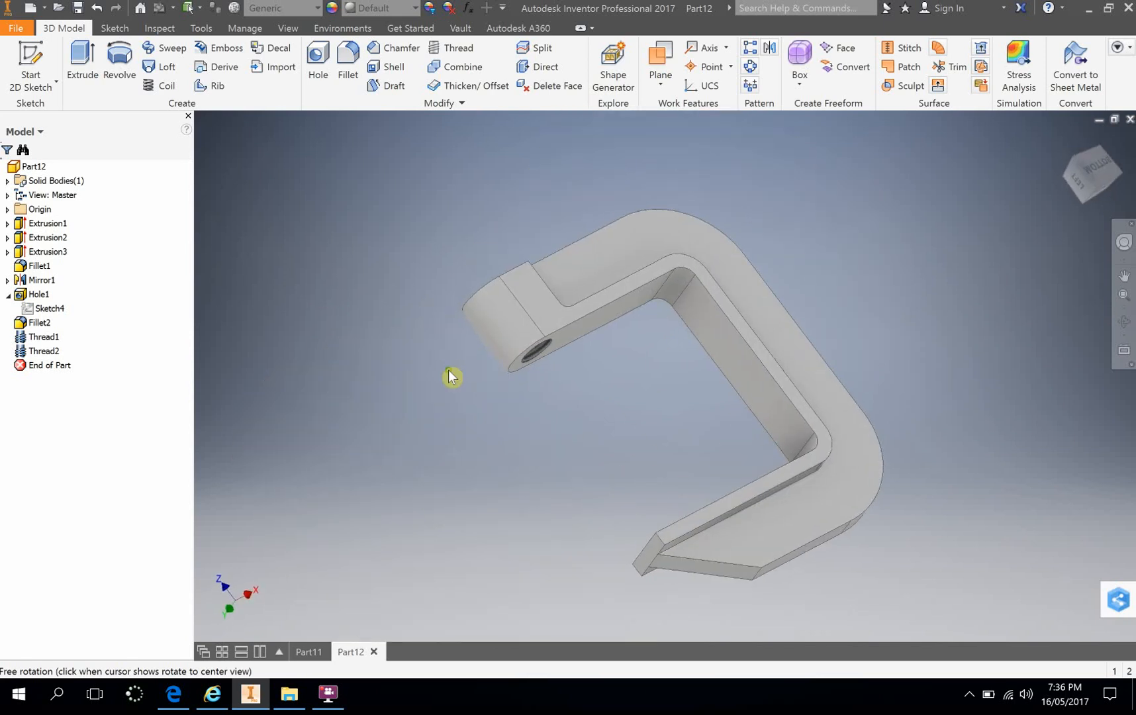
{"action": "scroll", "coordinate": [560, 376], "scroll_direction": "down", "scroll_amount": 3}
{"action": "middle_click_drag", "start_coordinate": [559, 376], "coordinate": [487, 289], "text": "shift"}
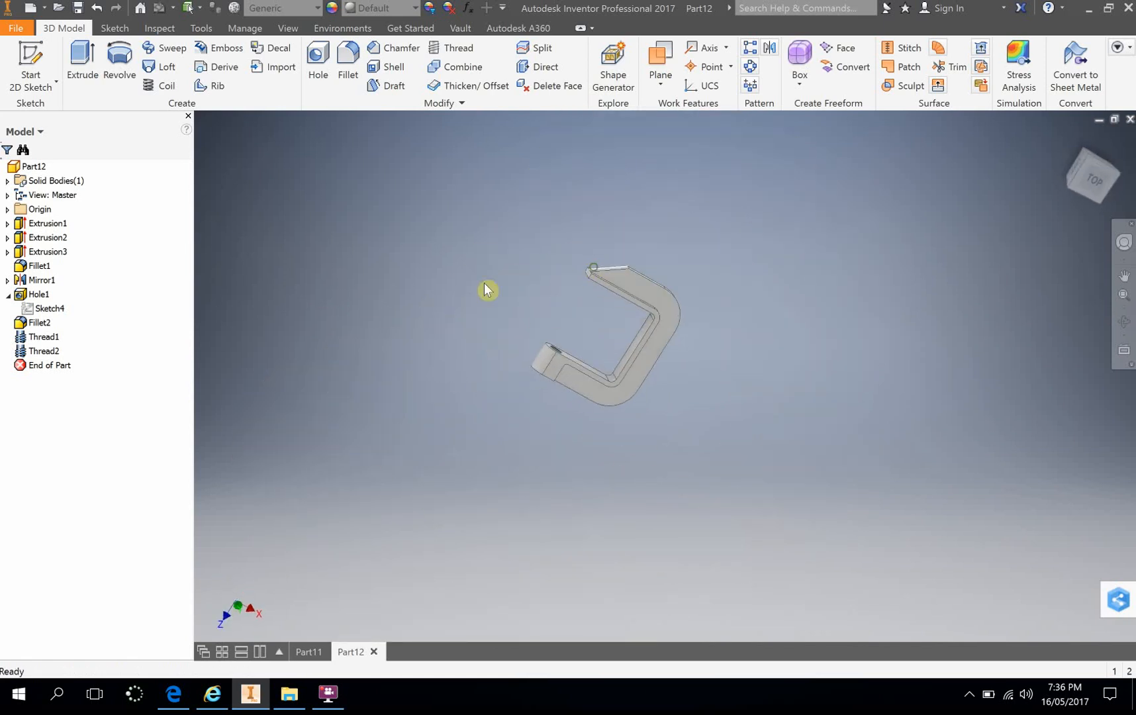
{"action": "scroll", "coordinate": [588, 314], "scroll_direction": "down", "scroll_amount": 5}
{"action": "scroll", "coordinate": [589, 315], "scroll_direction": "up", "scroll_amount": 8}
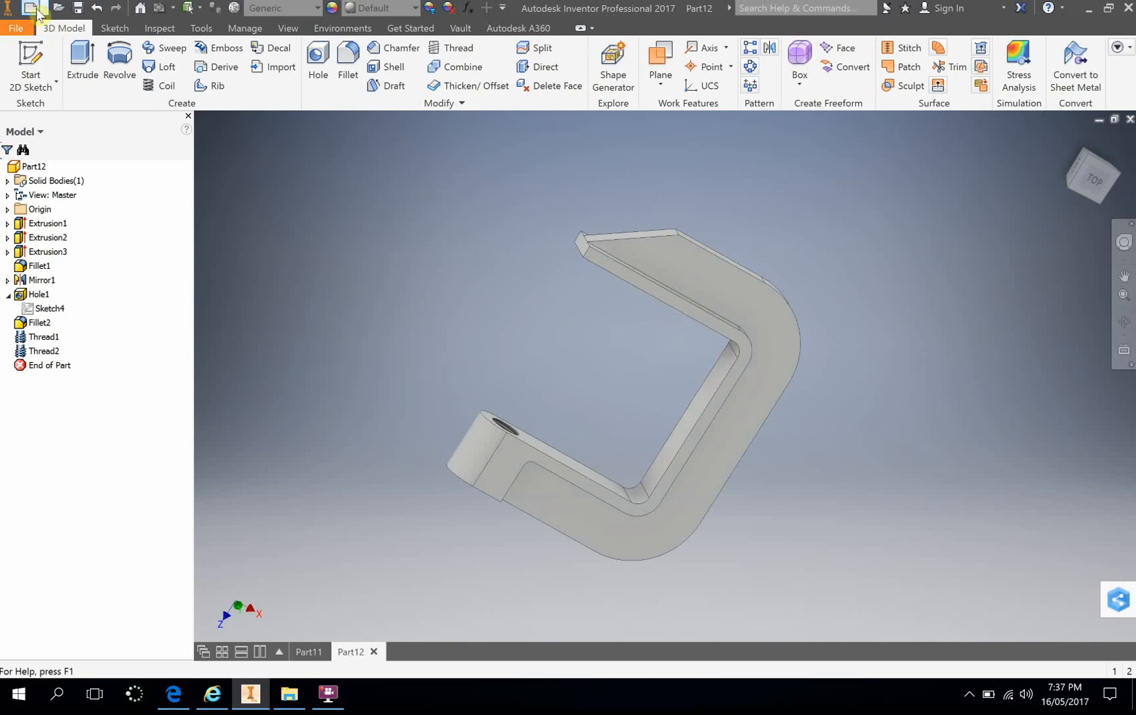
Start saving the part in the G CLAMP folder, and switch to the PDF drawing to look up the part's title.
{"action": "left_click", "coordinate": [78, 8]}
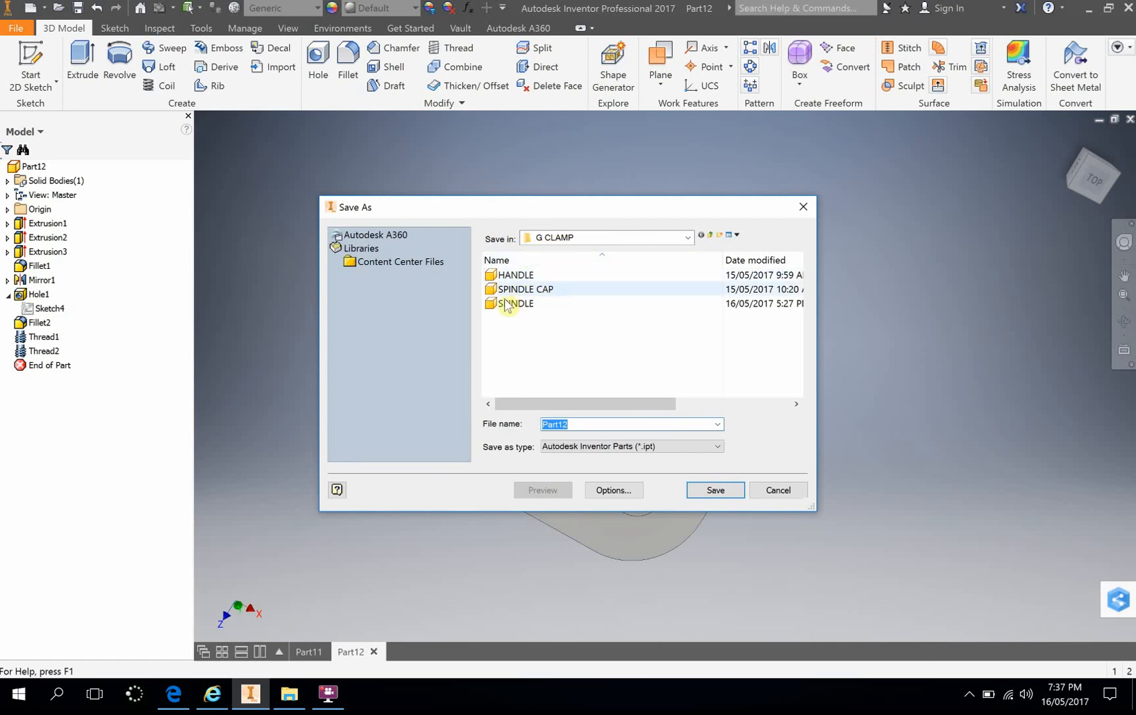
{"action": "mouse_move", "coordinate": [507, 297]}
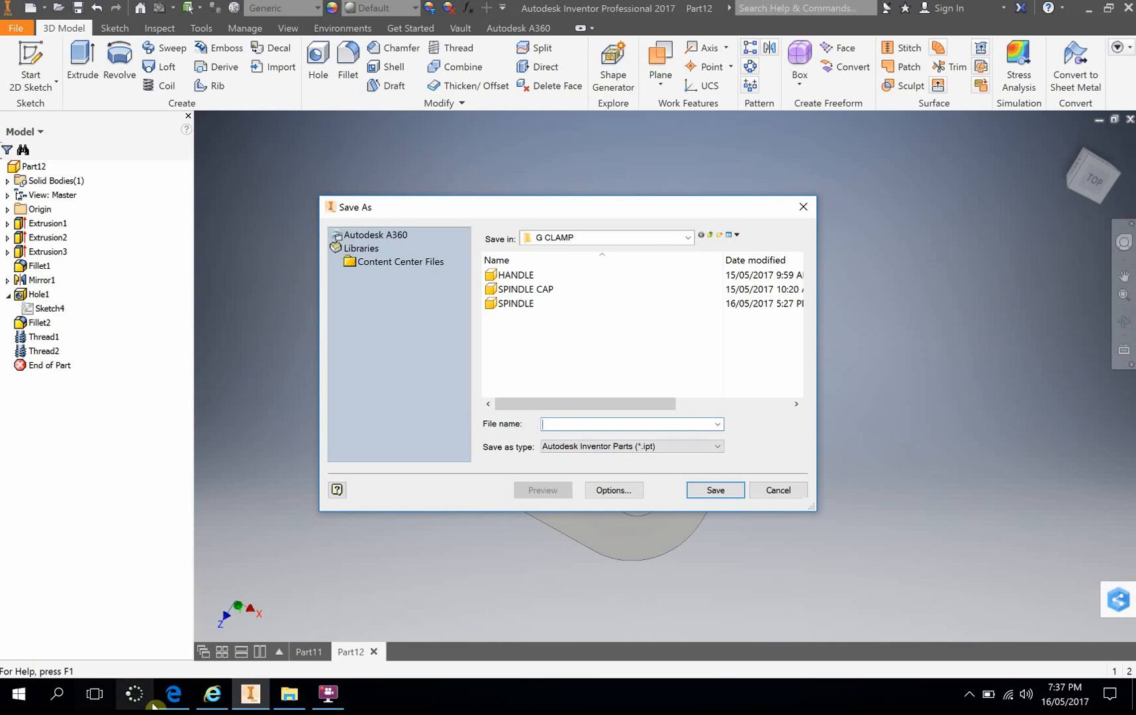
{"action": "left_click", "coordinate": [174, 694]}
{"action": "scroll", "coordinate": [482, 403], "scroll_direction": "down", "scroll_amount": 5}
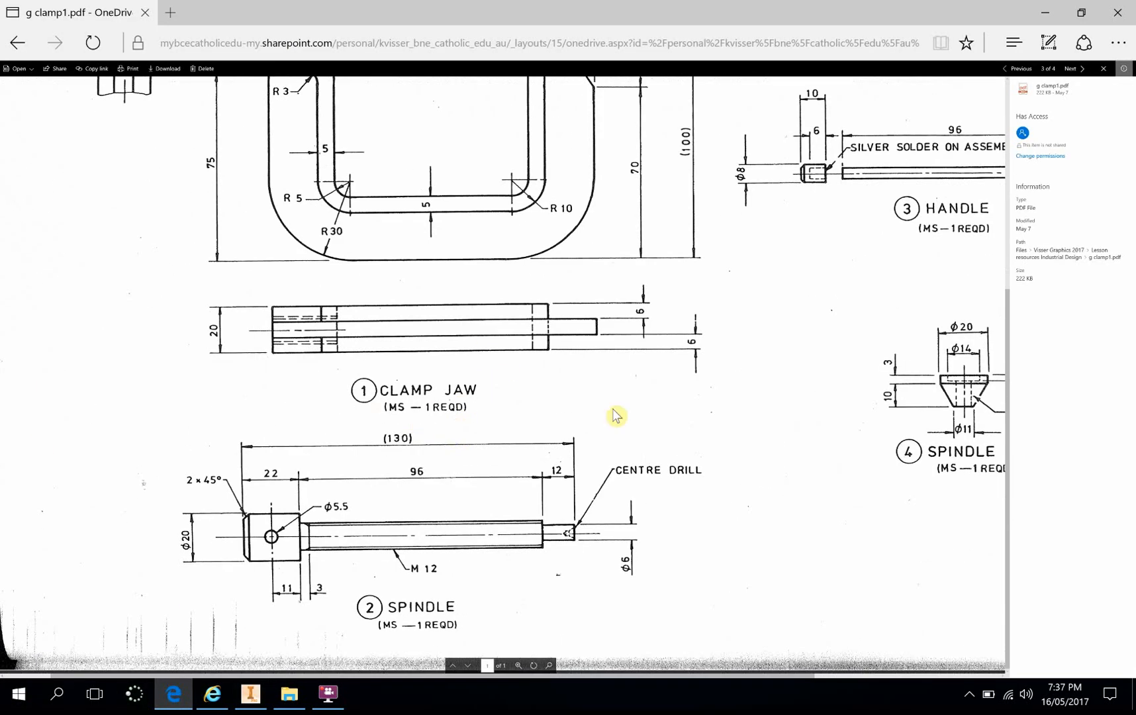
{"action": "left_click", "coordinate": [327, 693]}
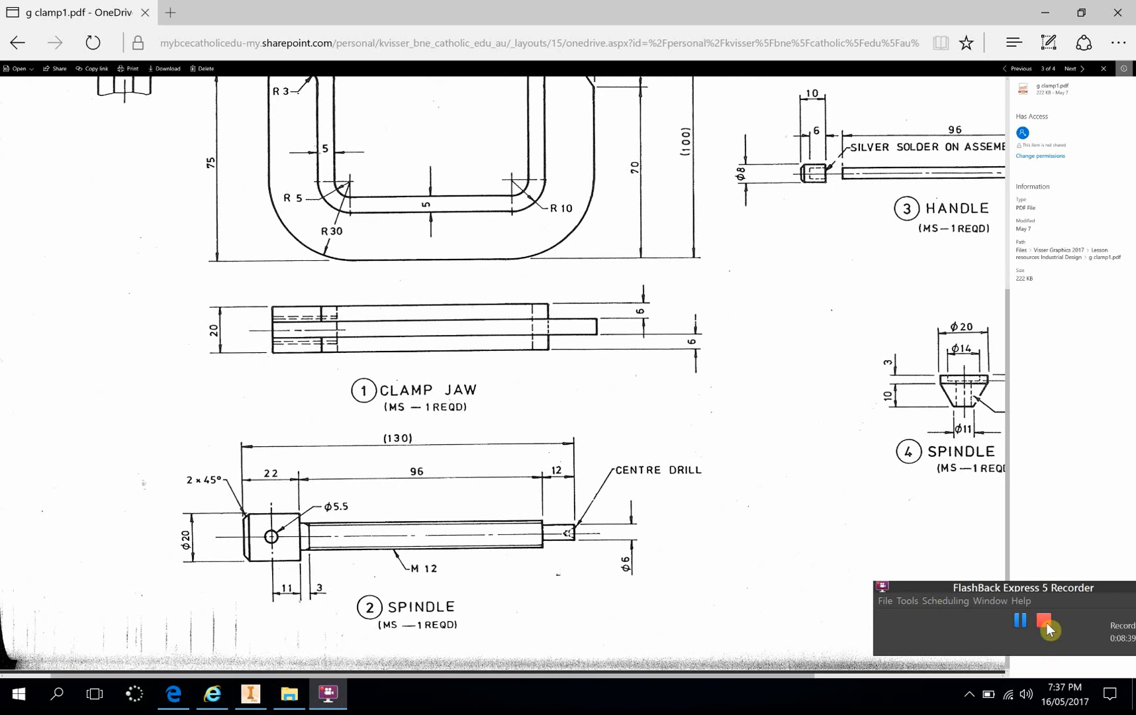